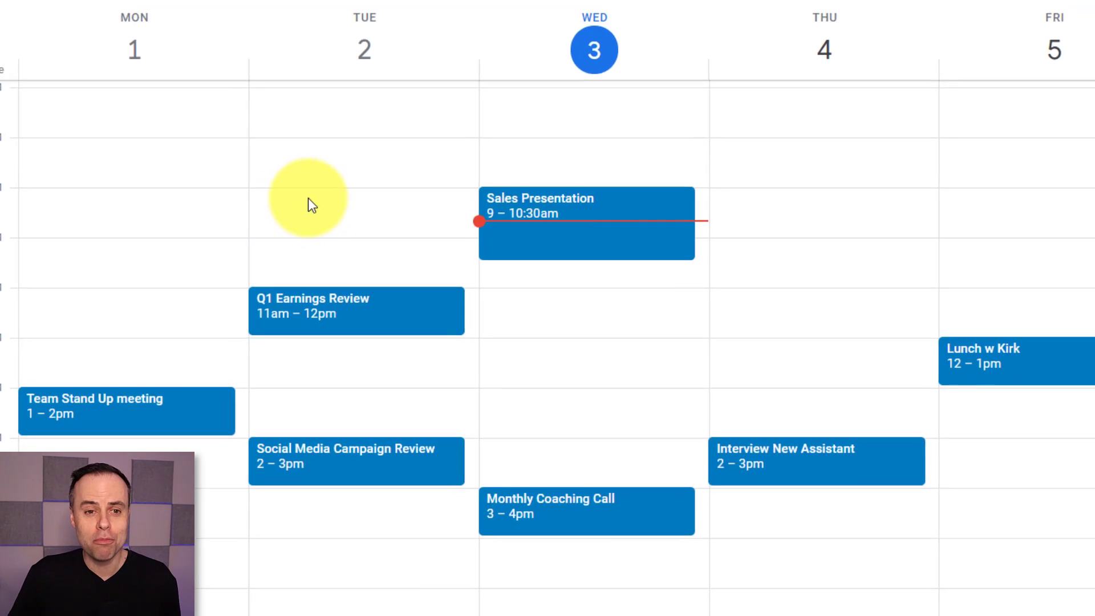
- Create a "Prepare for presentation" event on Tuesday, March 2 at 9am and extend its end to 10:30am
{"action": "left_click", "coordinate": [472, 214]}
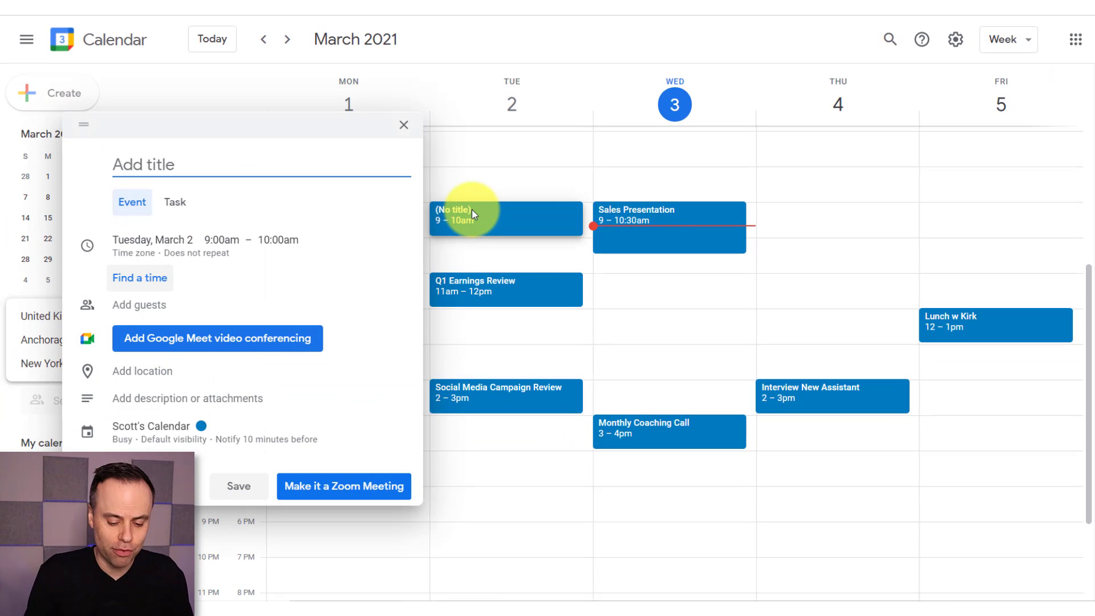
{"action": "type", "text": "Prepare "}
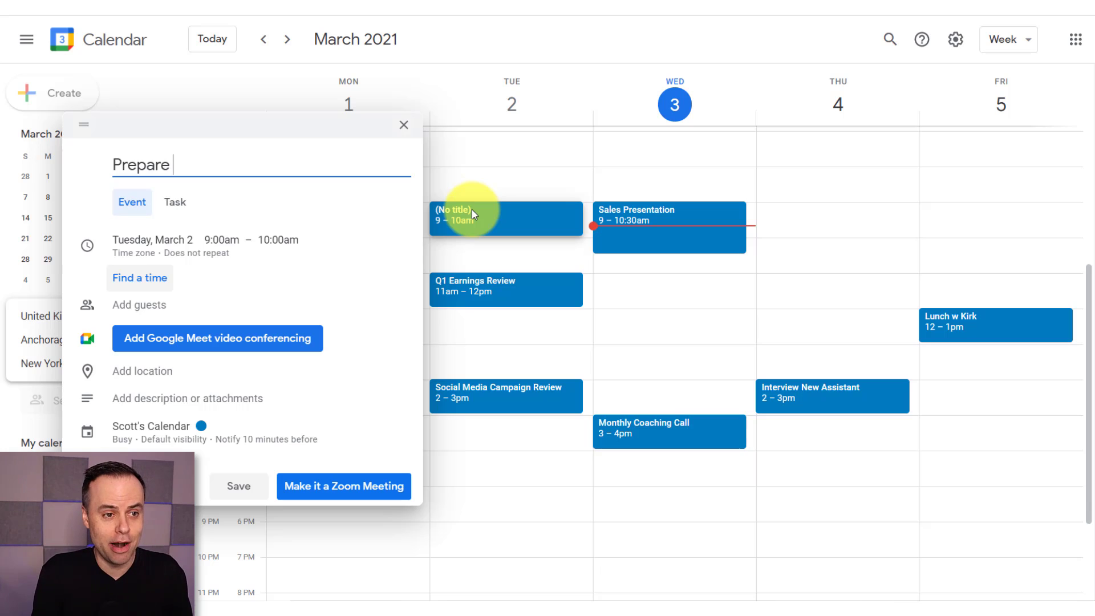
{"action": "type", "text": "for presentation"}
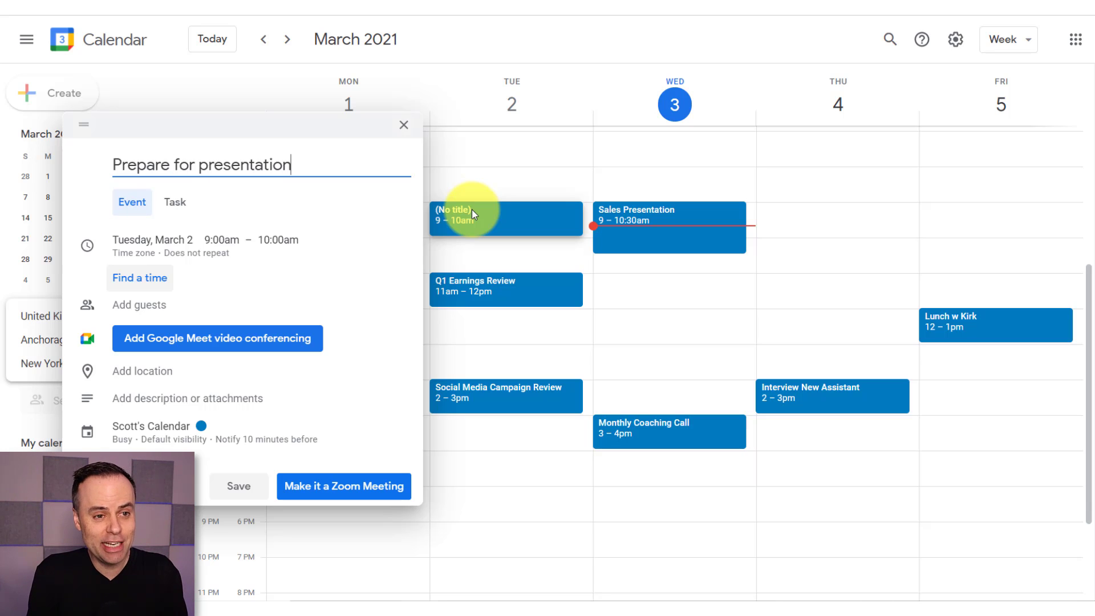
{"action": "key", "text": "Return"}
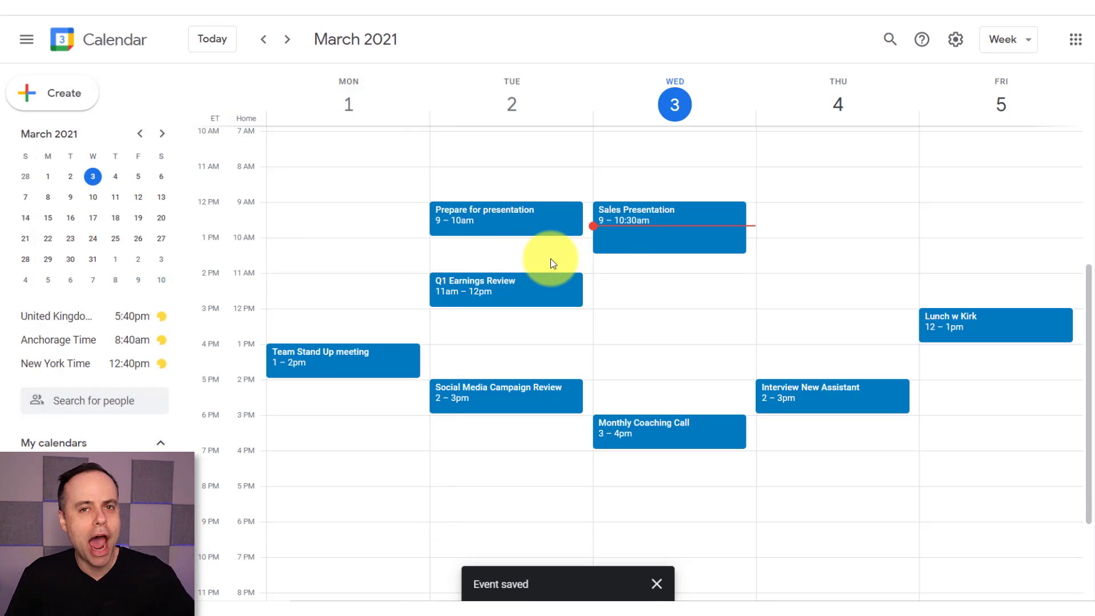
{"action": "left_click_drag", "start_coordinate": [501, 234], "coordinate": [507, 253]}
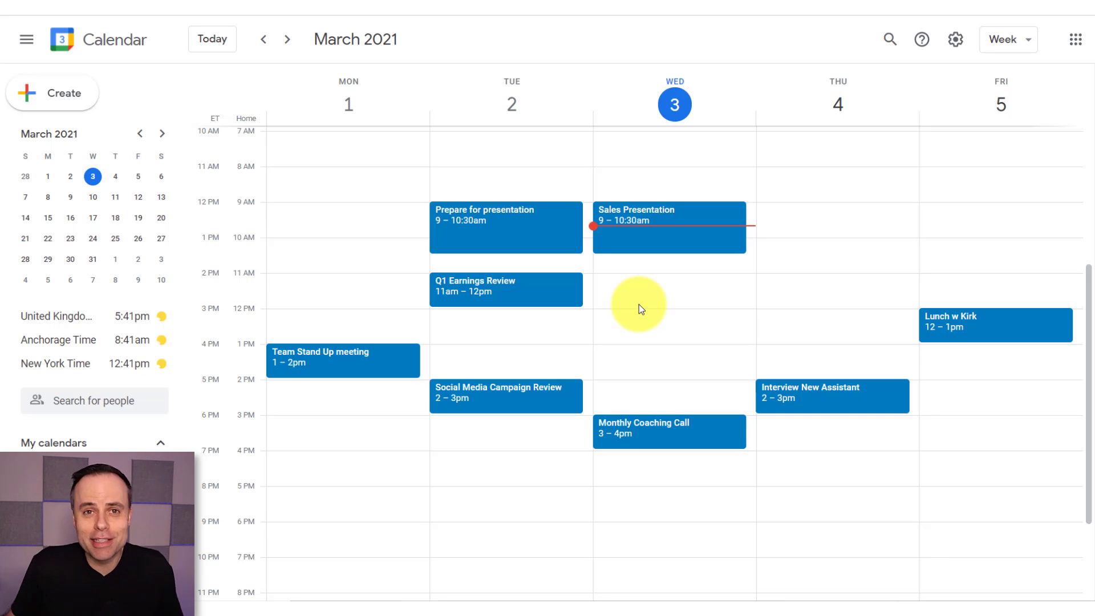
- Create a "Lunch" event on Monday, March 1 from 12pm to 1pm and save it
{"action": "left_click", "coordinate": [319, 313]}
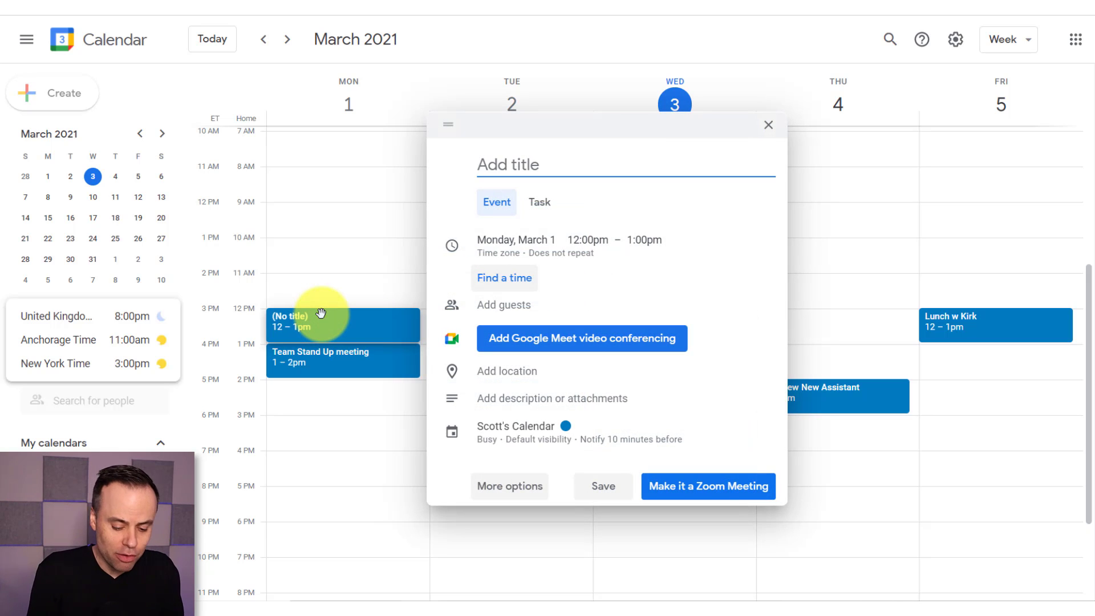
{"action": "type", "text": "Lunch"}
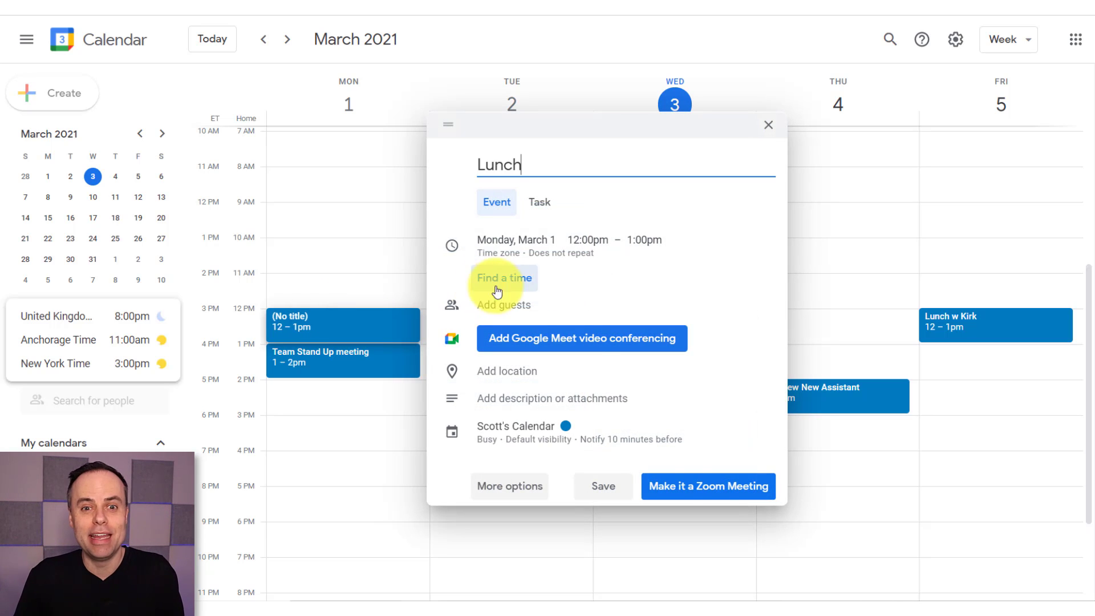
{"action": "left_click", "coordinate": [606, 492]}
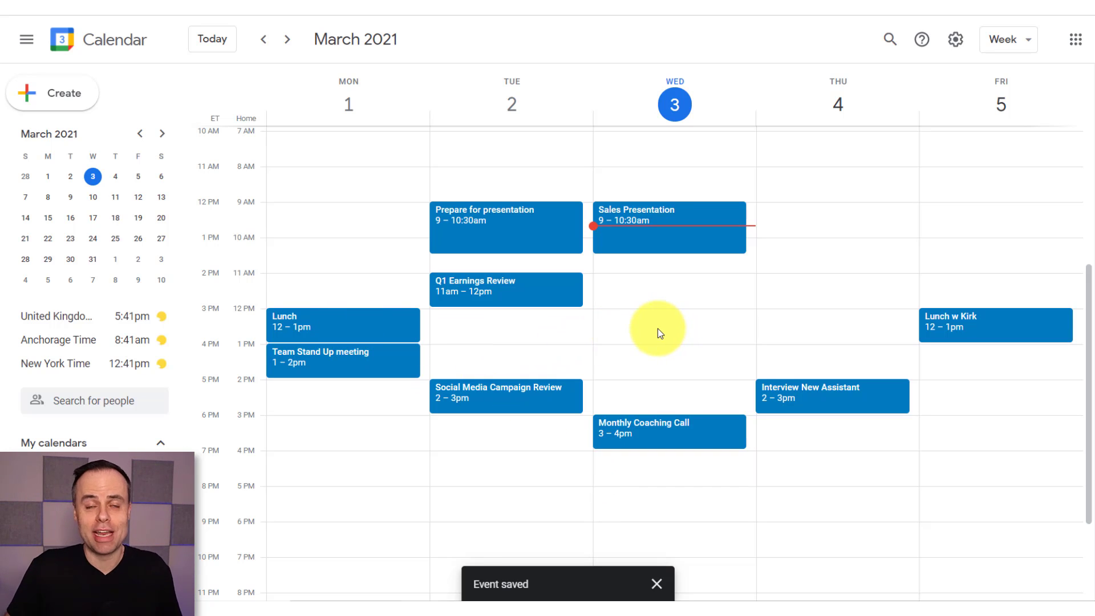
- Make Monday's Lunch event repeat daily and save the change
{"action": "left_click", "coordinate": [406, 323]}
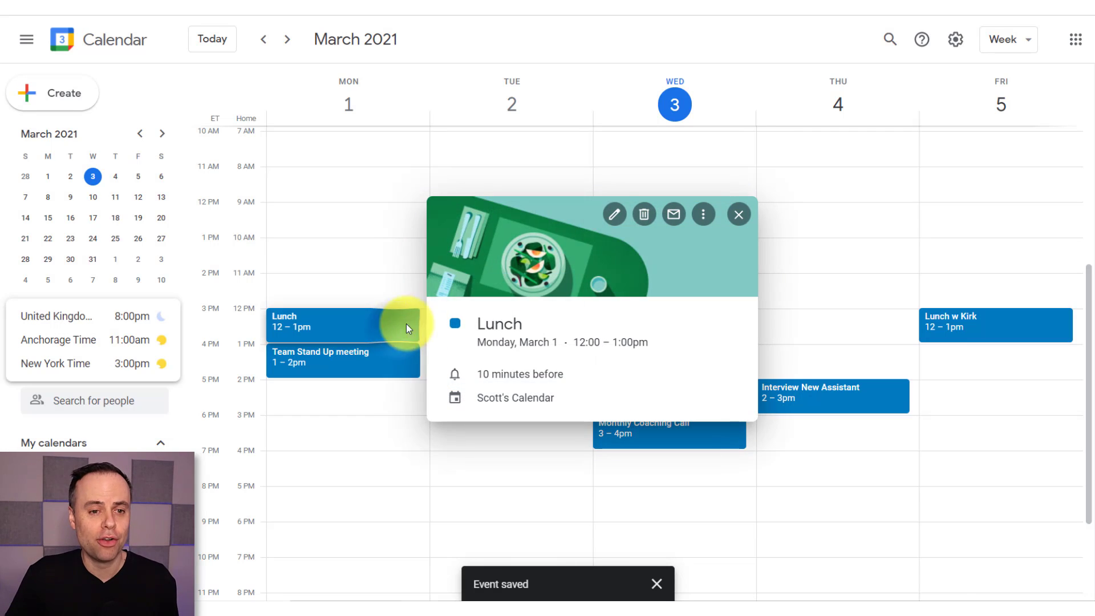
{"action": "left_click", "coordinate": [614, 214]}
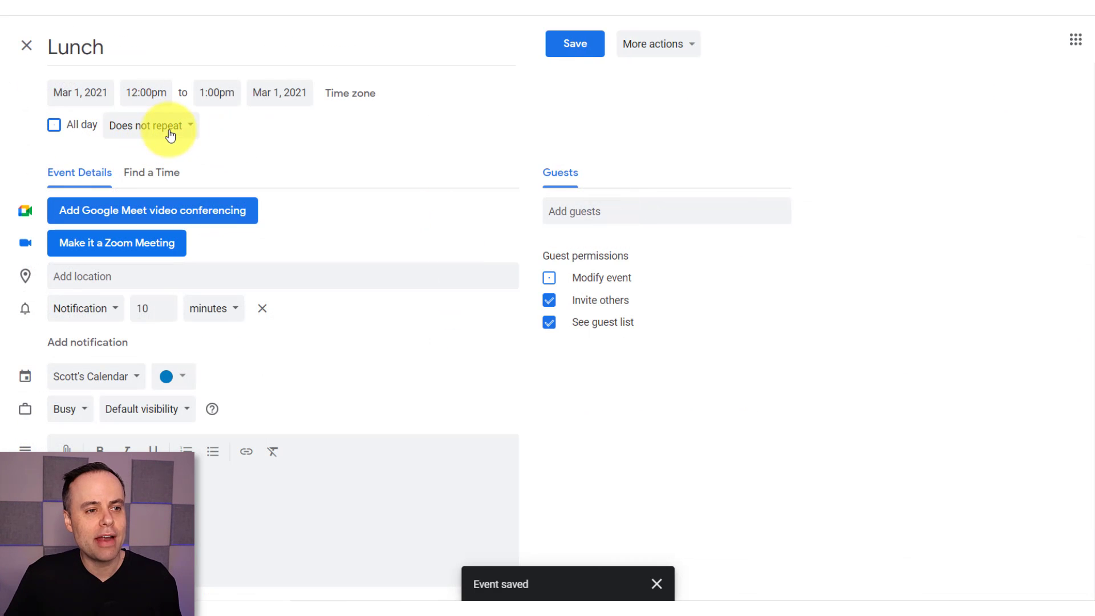
{"action": "left_click", "coordinate": [170, 132]}
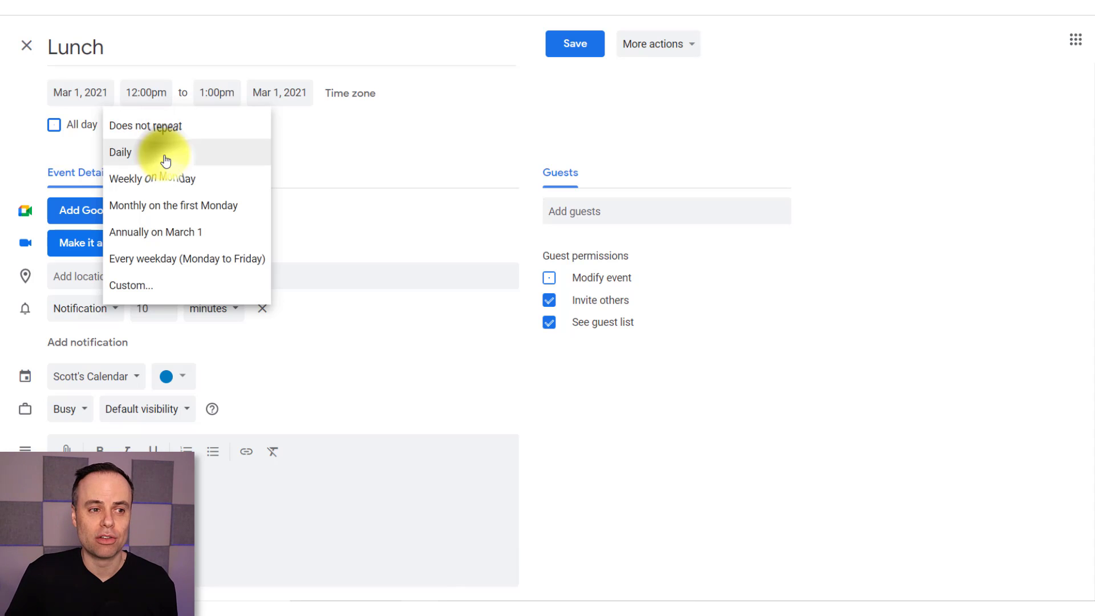
{"action": "left_click", "coordinate": [165, 160]}
{"action": "left_click", "coordinate": [574, 50]}
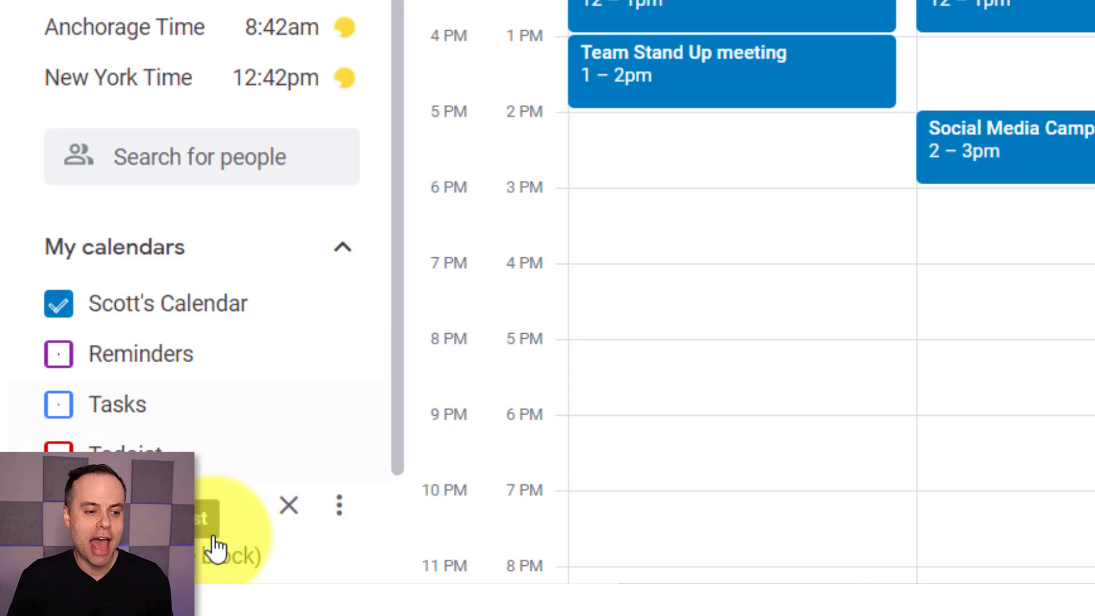
- Create an "Email" event on Thursday, March 4 from 9am to 10am, assigned to the Work (time block) calendar
{"action": "scroll", "coordinate": [203, 536], "scroll_direction": "down", "scroll_amount": 2}
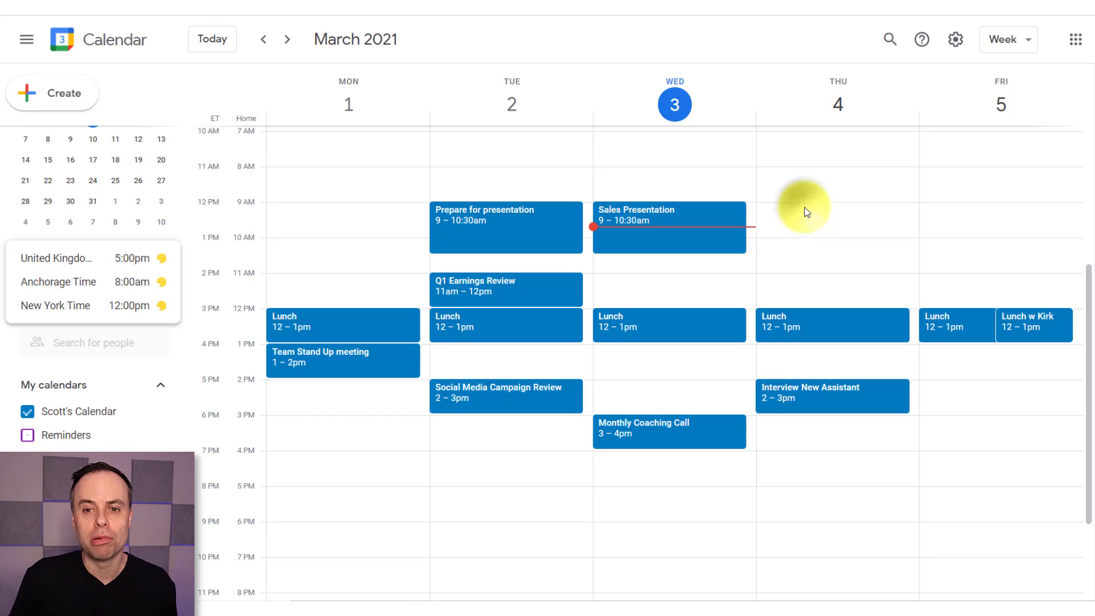
{"action": "left_click", "coordinate": [807, 212]}
{"action": "type", "text": "Emai"}
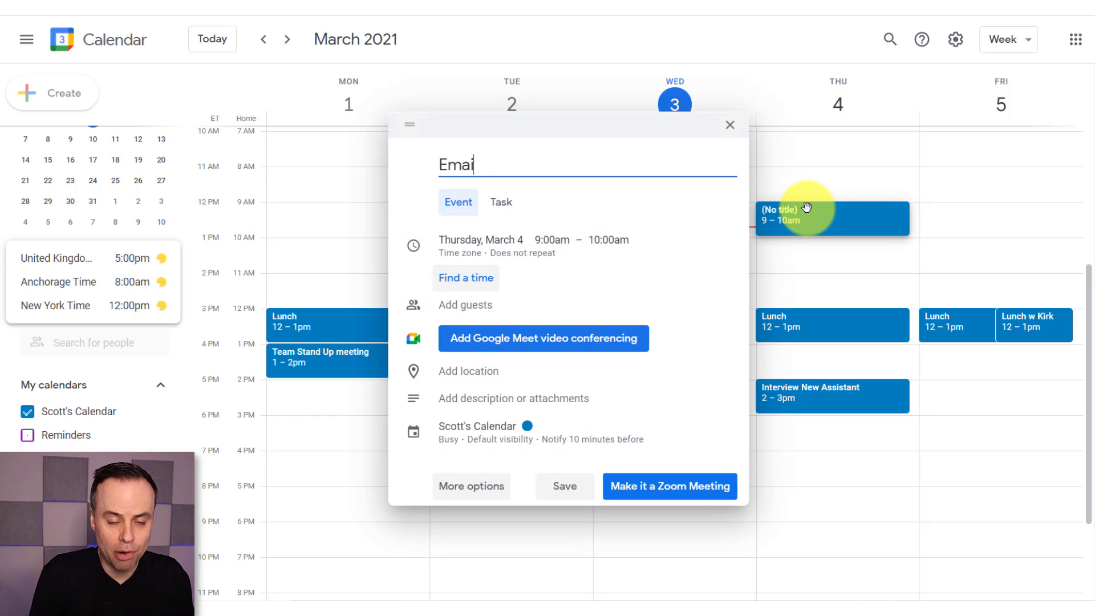
{"action": "type", "text": "l"}
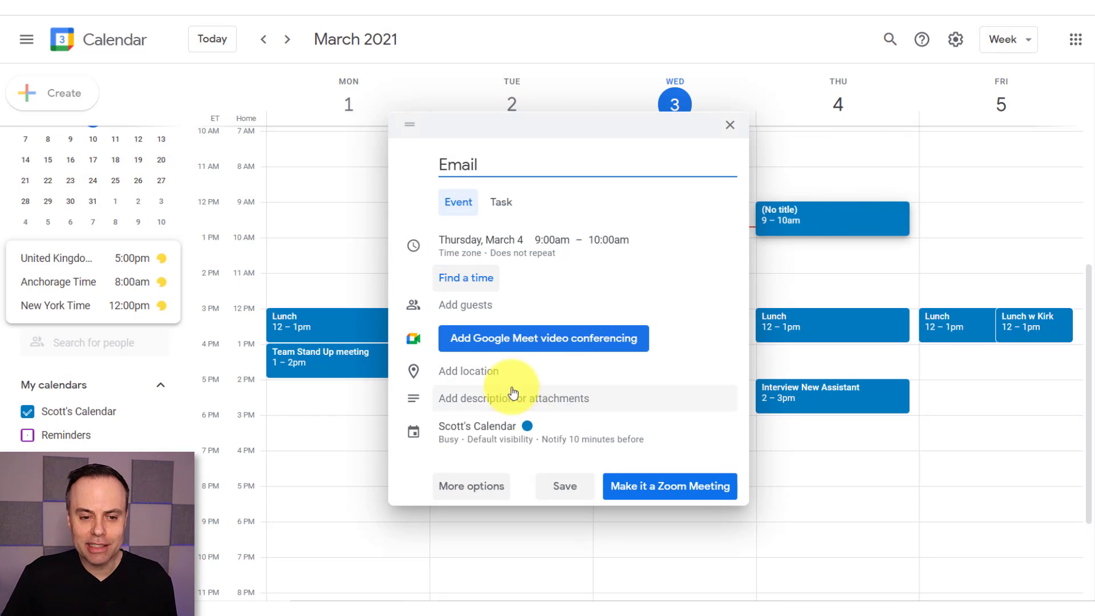
{"action": "left_click", "coordinate": [444, 429]}
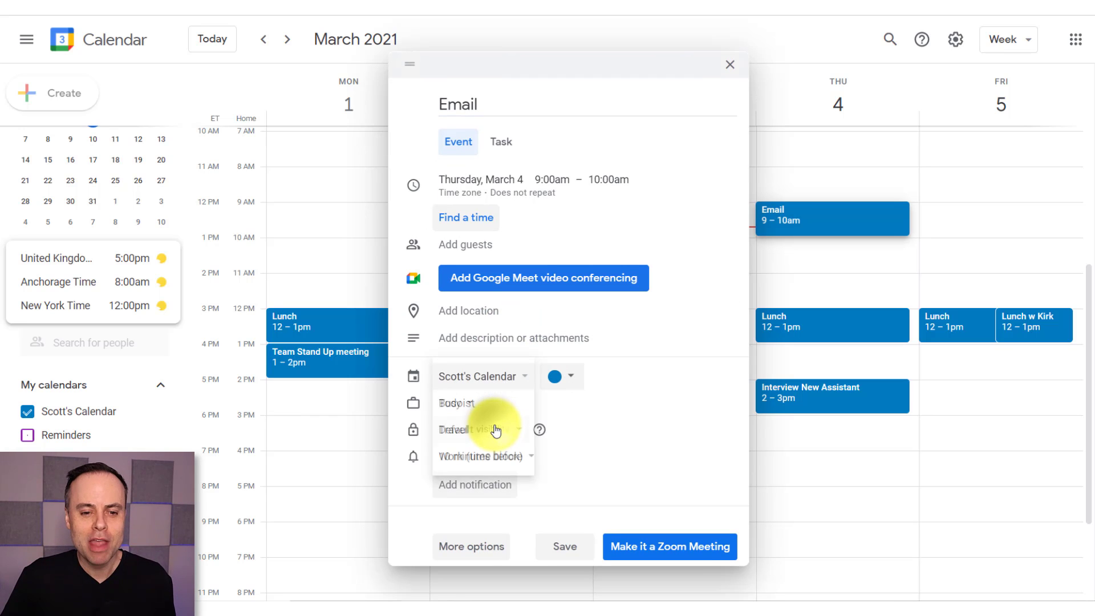
{"action": "left_click", "coordinate": [485, 456]}
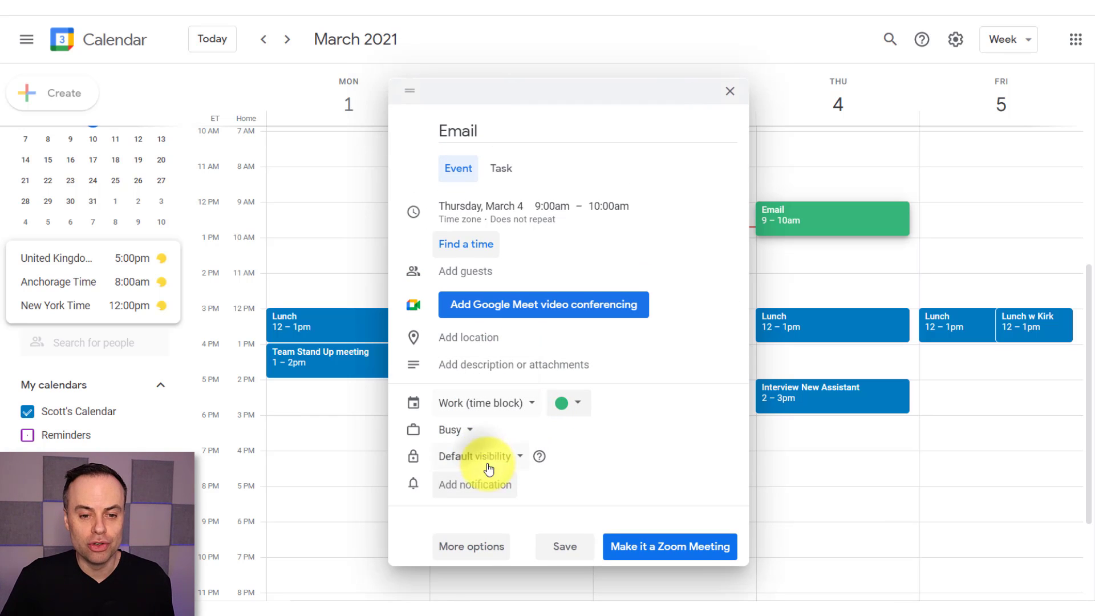
{"action": "left_click", "coordinate": [563, 548]}
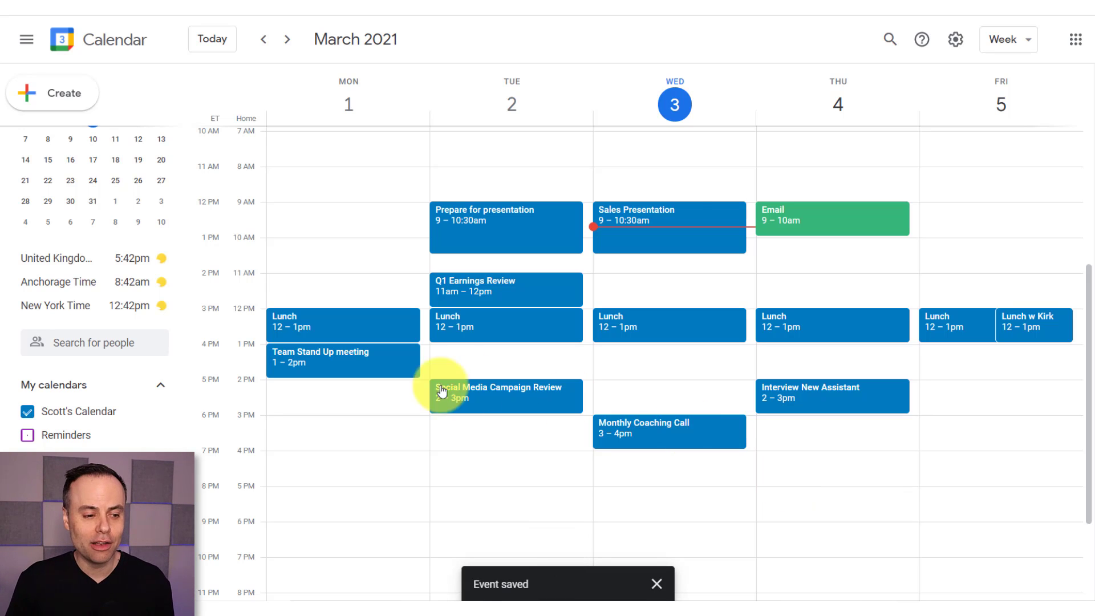
- Hide the Work (time block) calendar's events from the week view and show them again
{"action": "left_click", "coordinate": [28, 483]}
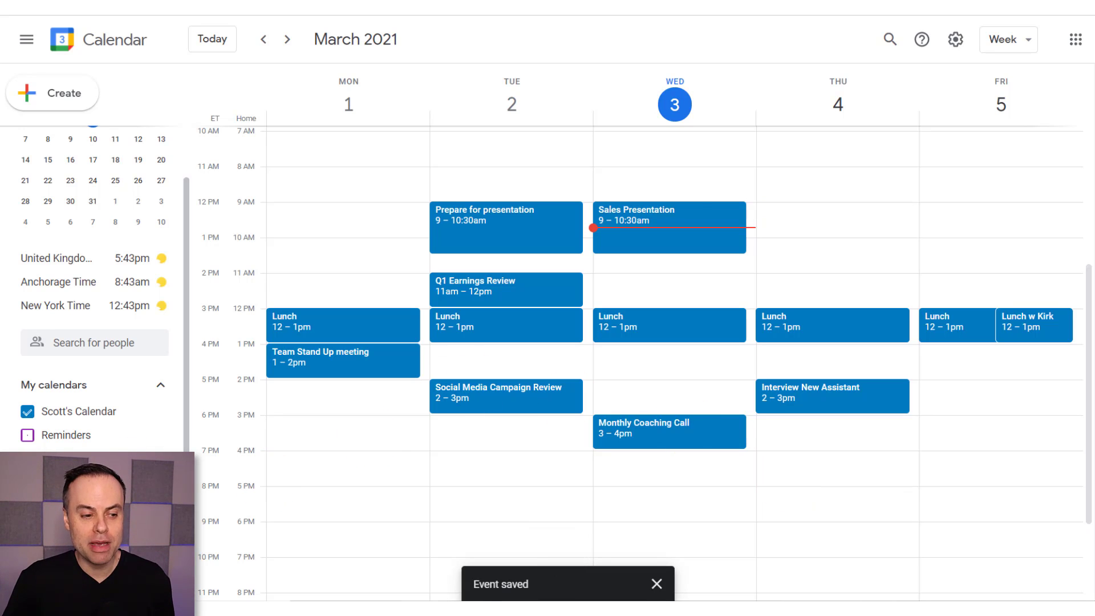
{"action": "left_click", "coordinate": [27, 482]}
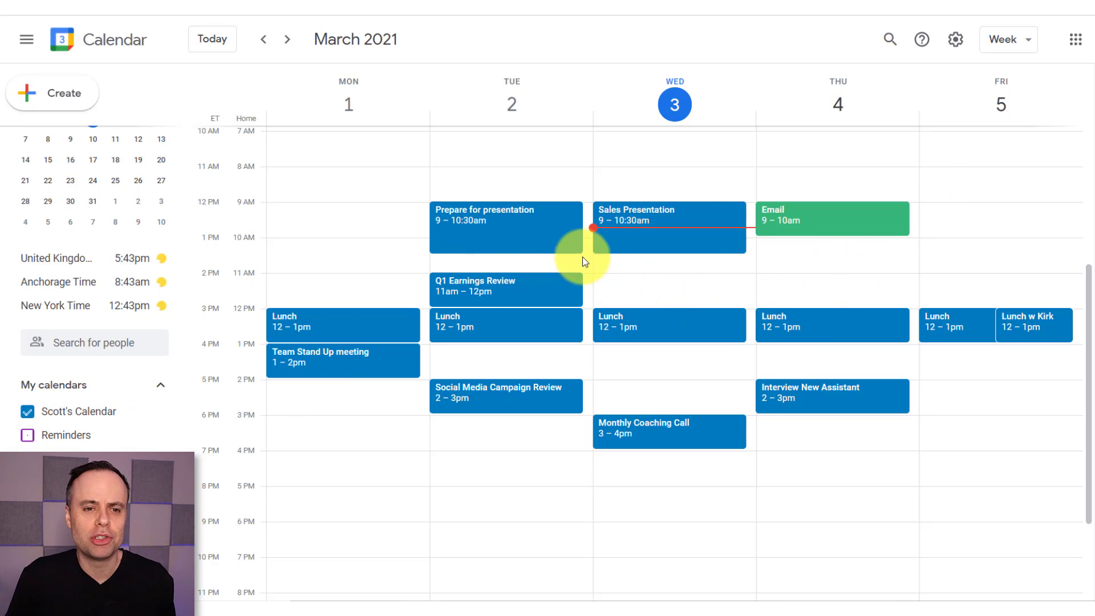
- Change the color of Tuesday's "Prepare for presentation" event to the lighter green and save it
{"action": "left_click", "coordinate": [507, 225]}
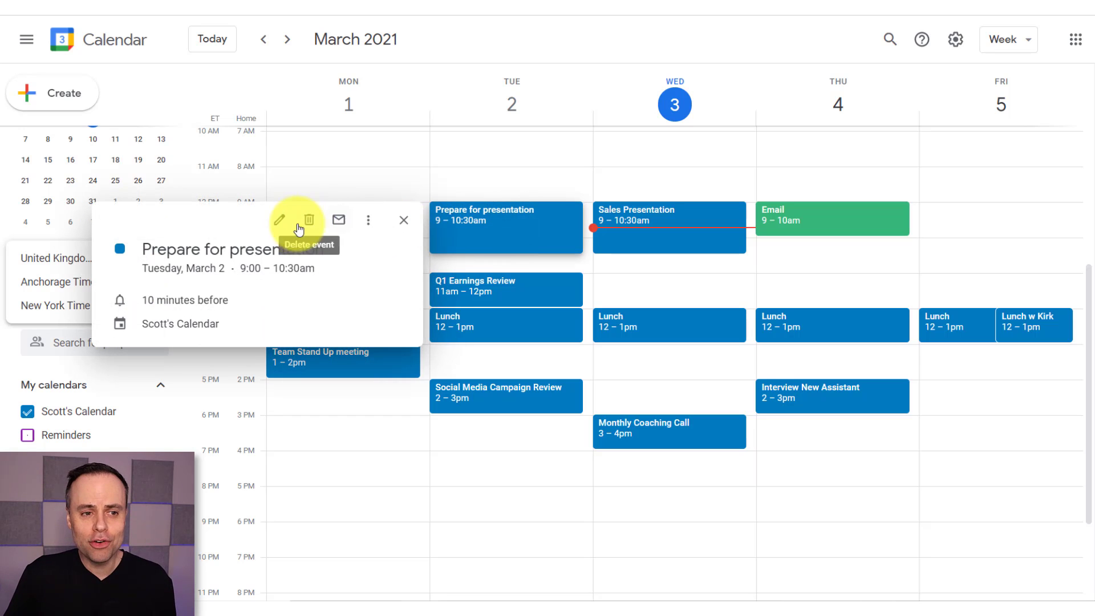
{"action": "left_click", "coordinate": [281, 220]}
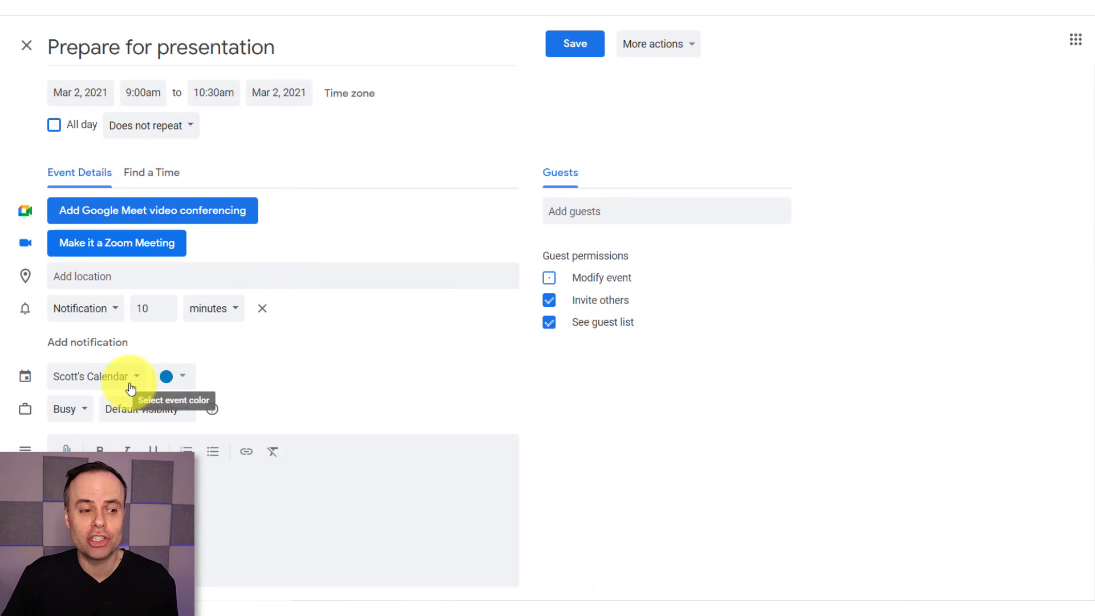
{"action": "left_click", "coordinate": [176, 379]}
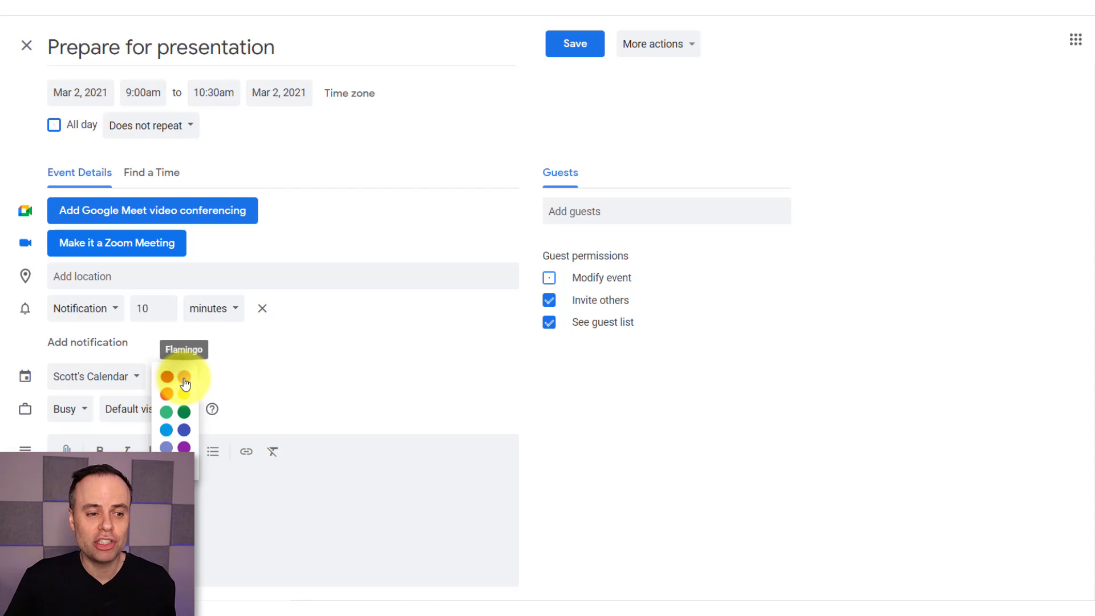
{"action": "left_click", "coordinate": [166, 418]}
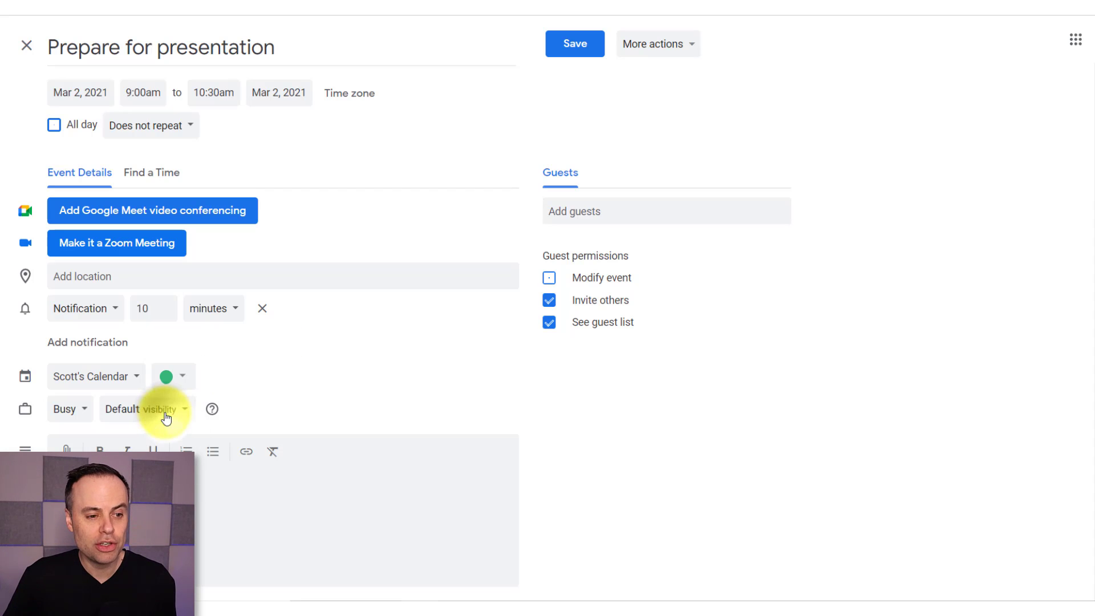
{"action": "left_click", "coordinate": [583, 42]}
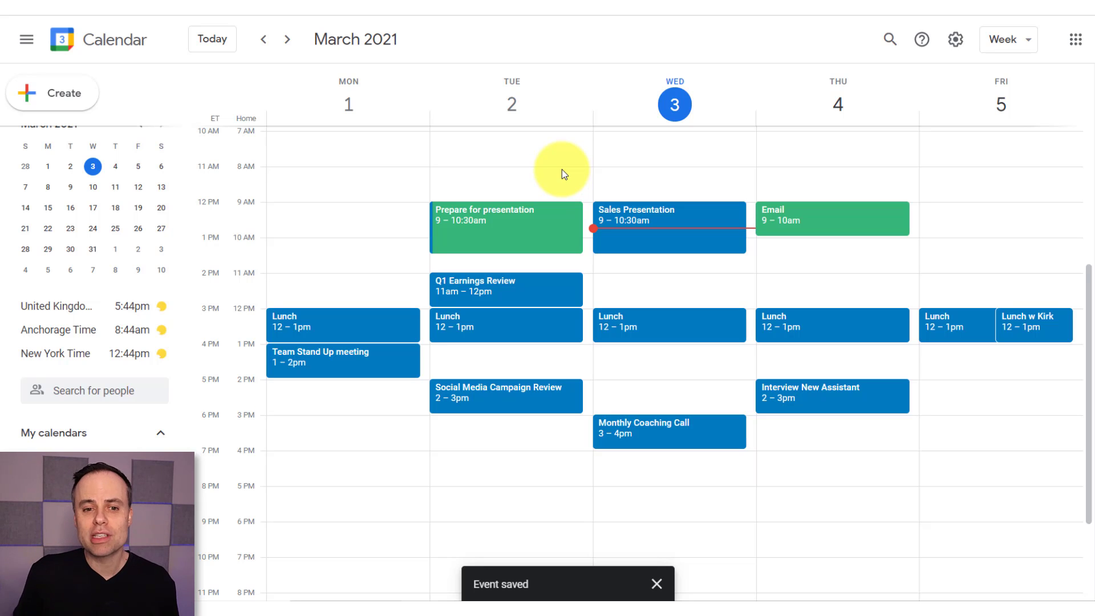
- Change the recurring Lunch event's color to red, starting from Monday, March 1, and apply it to this and following events
{"action": "left_click", "coordinate": [325, 331]}
{"action": "left_click", "coordinate": [615, 206]}
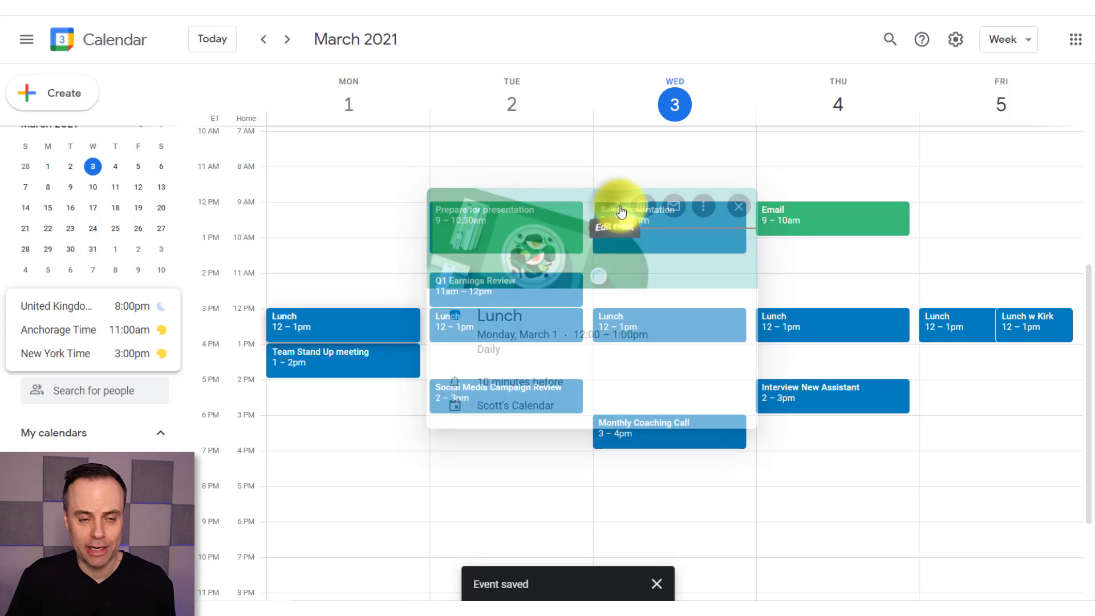
{"action": "left_click", "coordinate": [181, 378]}
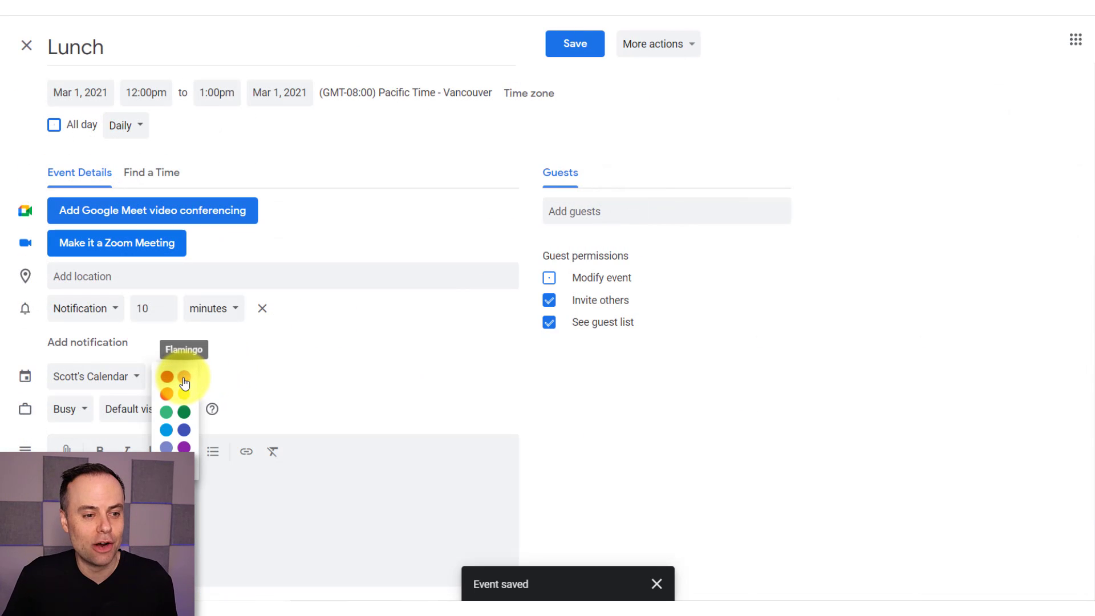
{"action": "left_click", "coordinate": [166, 377]}
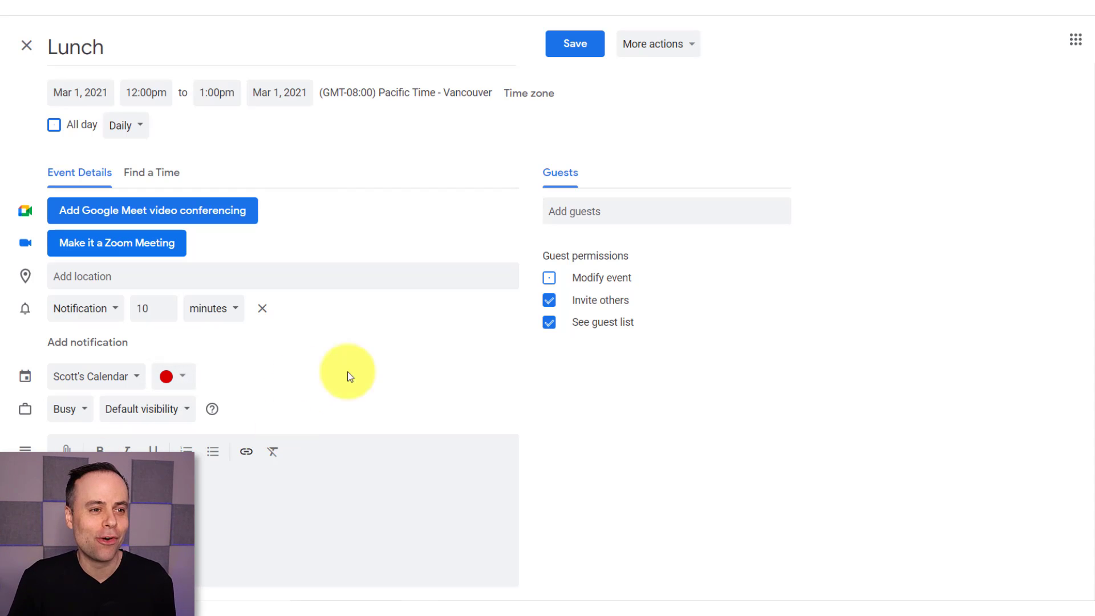
{"action": "left_click", "coordinate": [574, 44]}
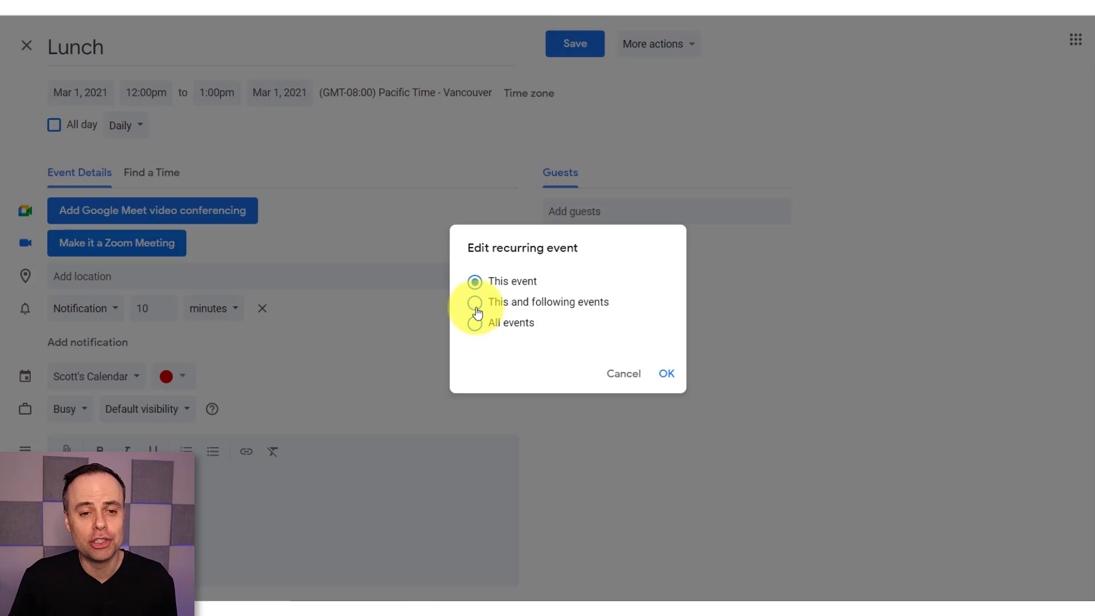
{"action": "left_click", "coordinate": [476, 302]}
{"action": "left_click", "coordinate": [666, 374]}
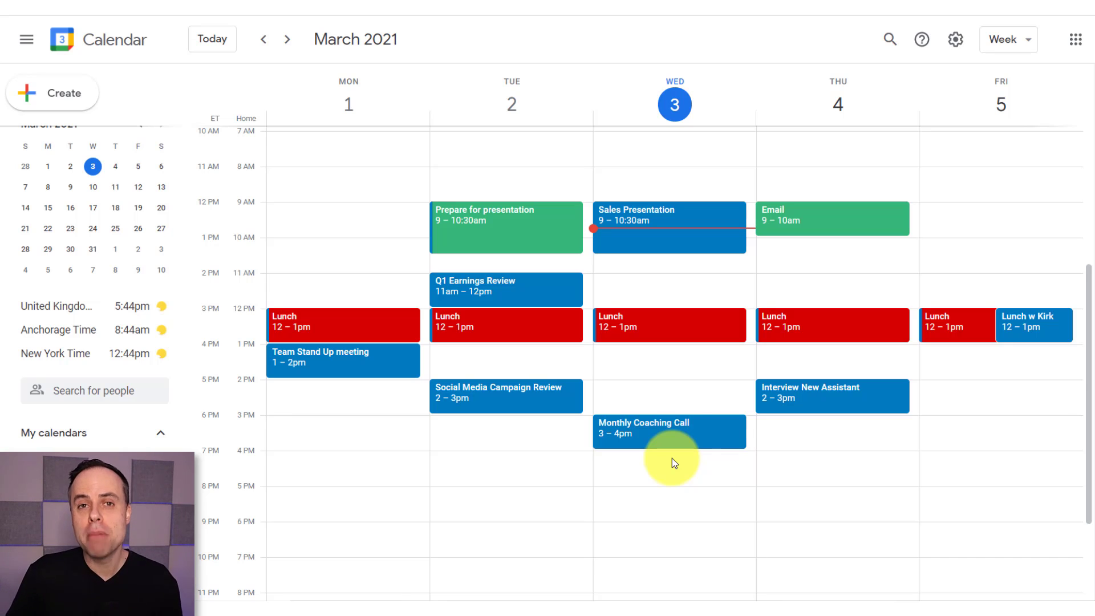
- Open Emojipedia in a new browser tab and search it for "laptop"
{"action": "key", "text": "ctrl+t"}
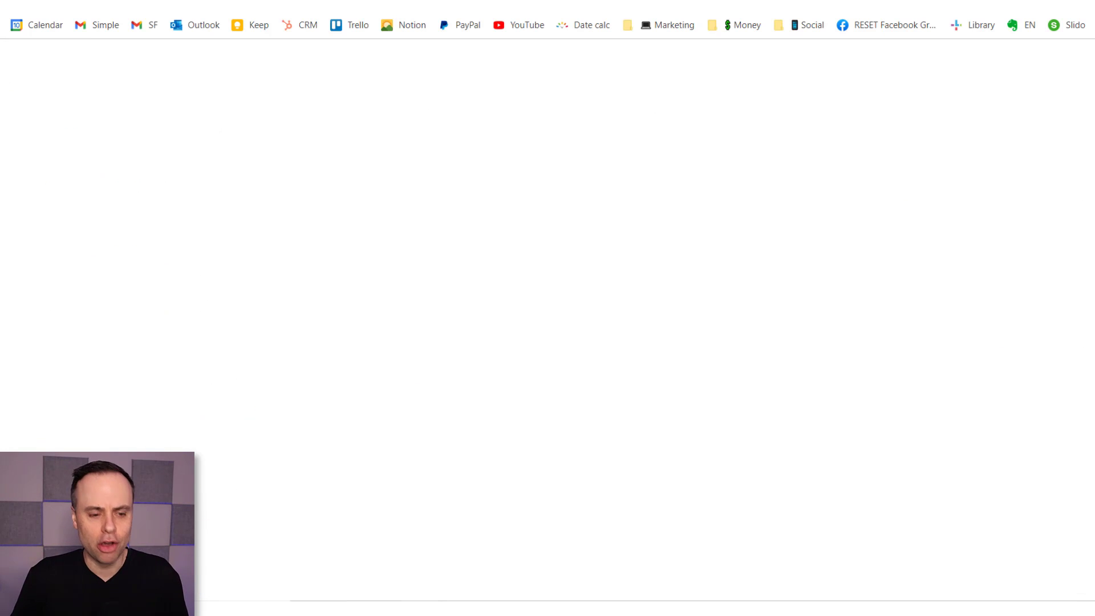
{"action": "type", "text": "emoj"}
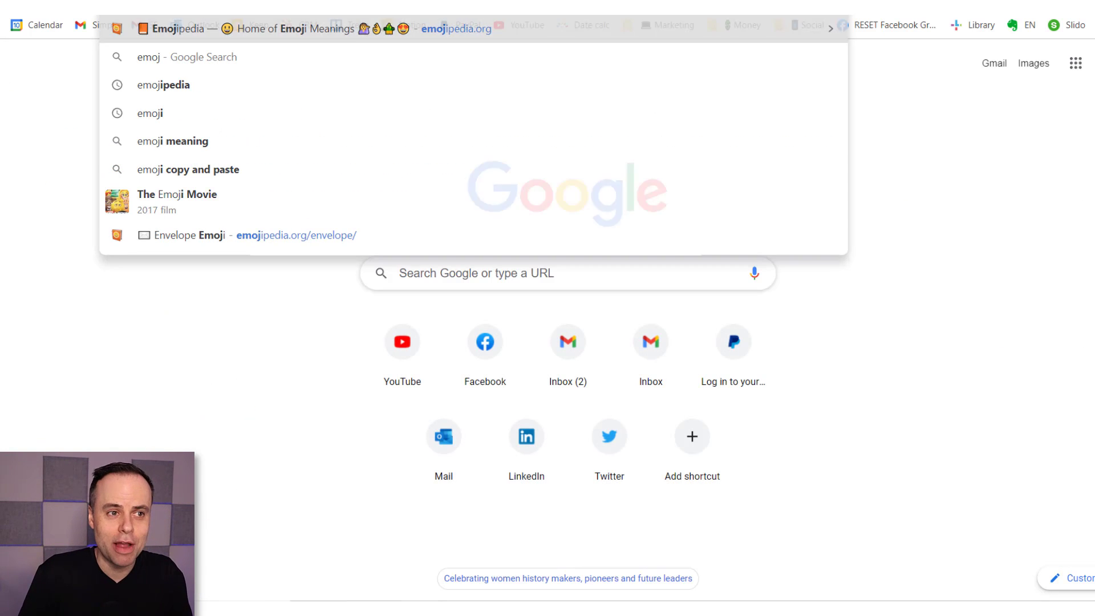
{"action": "key", "text": "Return"}
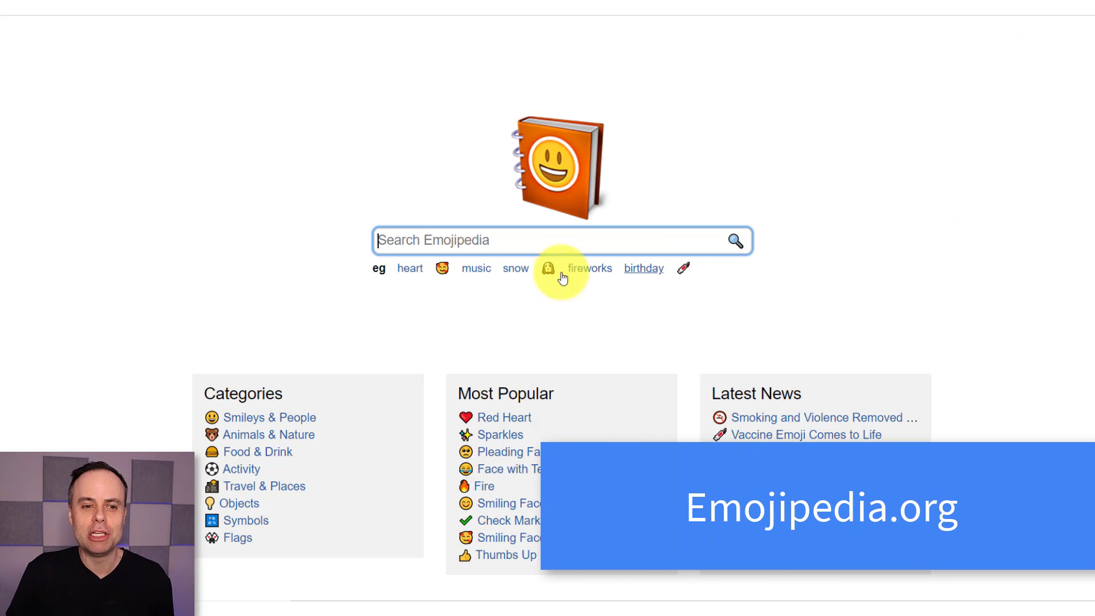
{"action": "left_click", "coordinate": [469, 238]}
{"action": "type", "text": "laptop"}
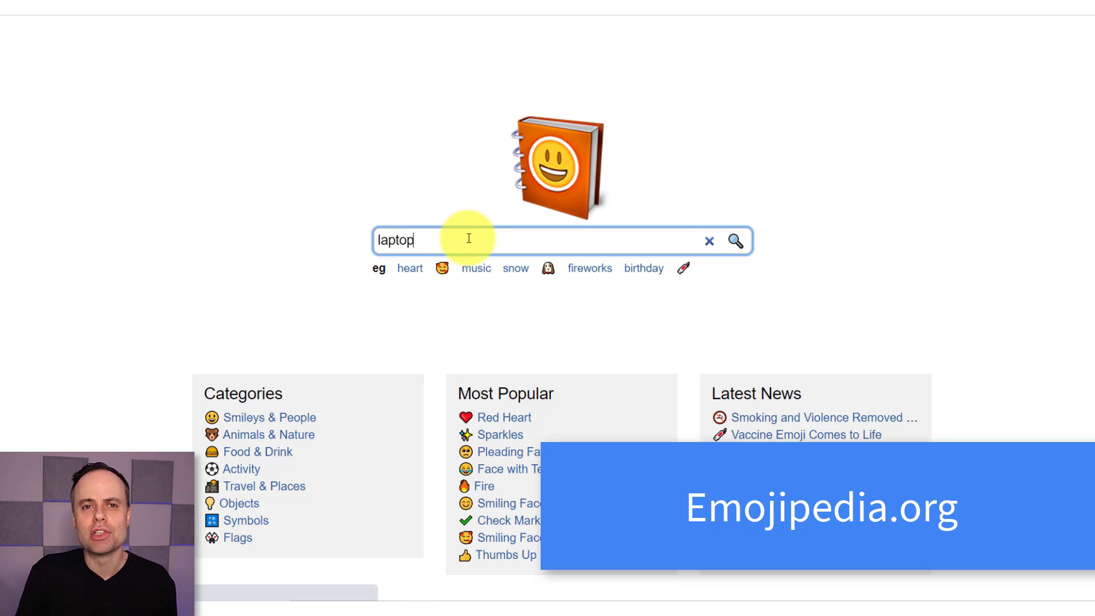
{"action": "key", "text": "Return"}
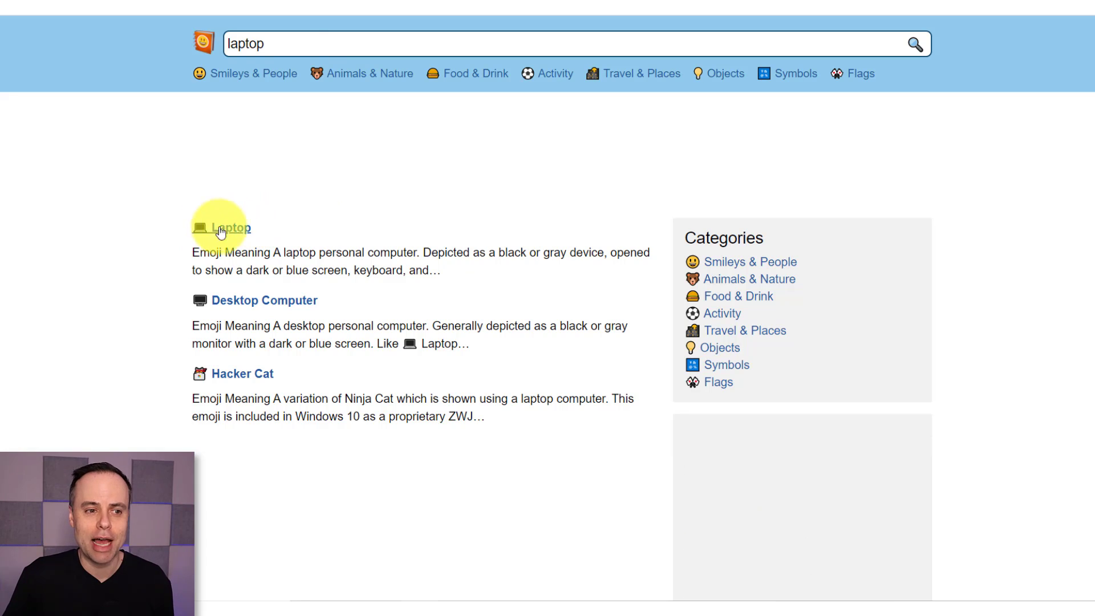
- Switch to Google Calendar, start a new event on Monday, March 1, 9–10am, and insert the laptop emoji in its title
{"action": "left_click", "coordinate": [287, 45]}
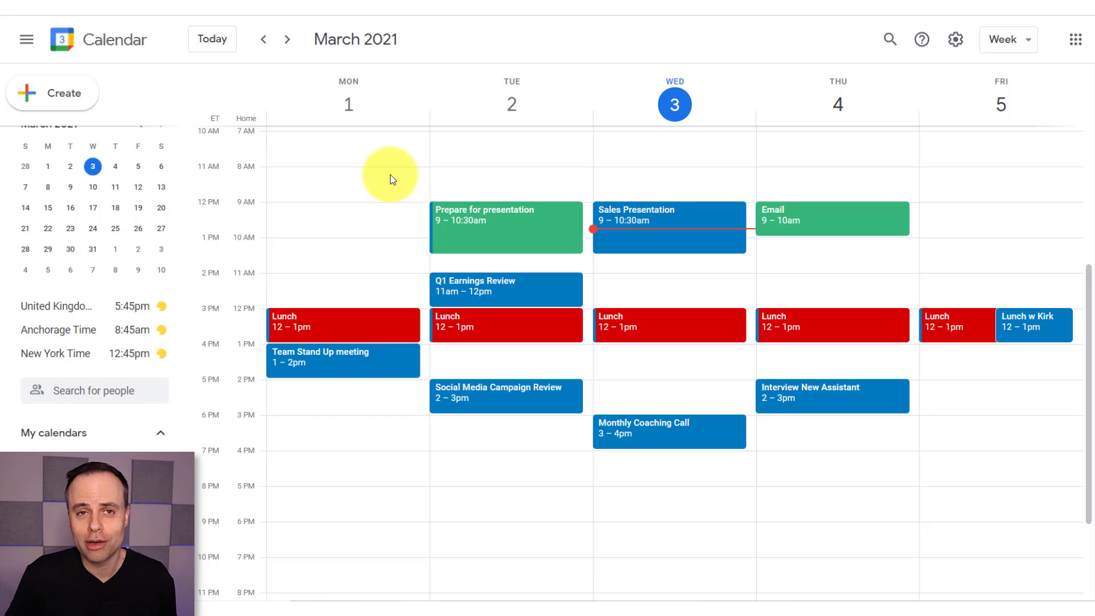
{"action": "left_click", "coordinate": [313, 212]}
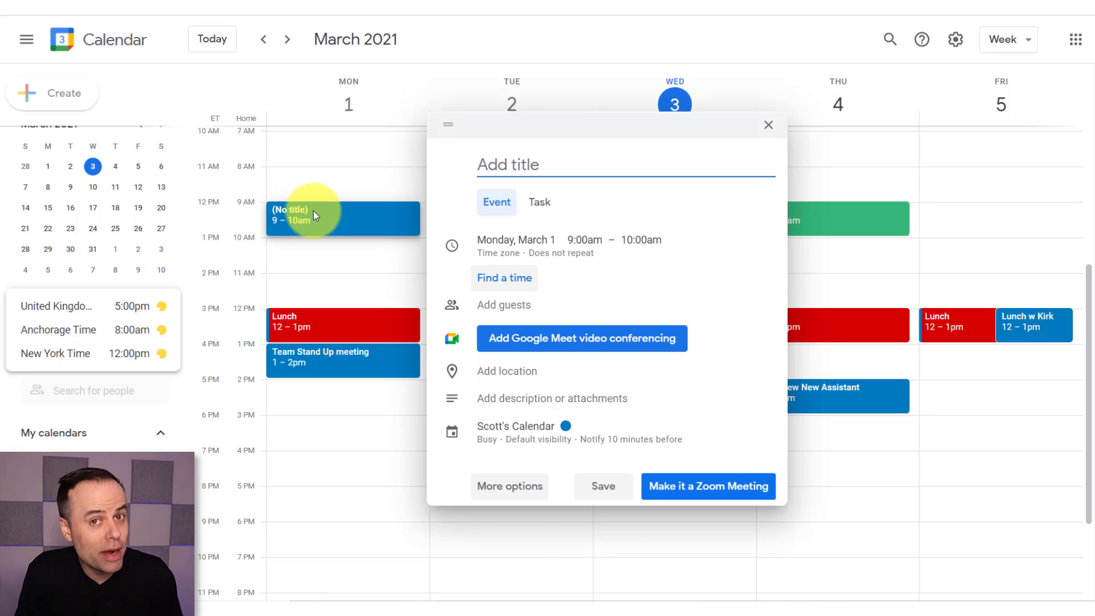
{"action": "key", "text": "super+period"}
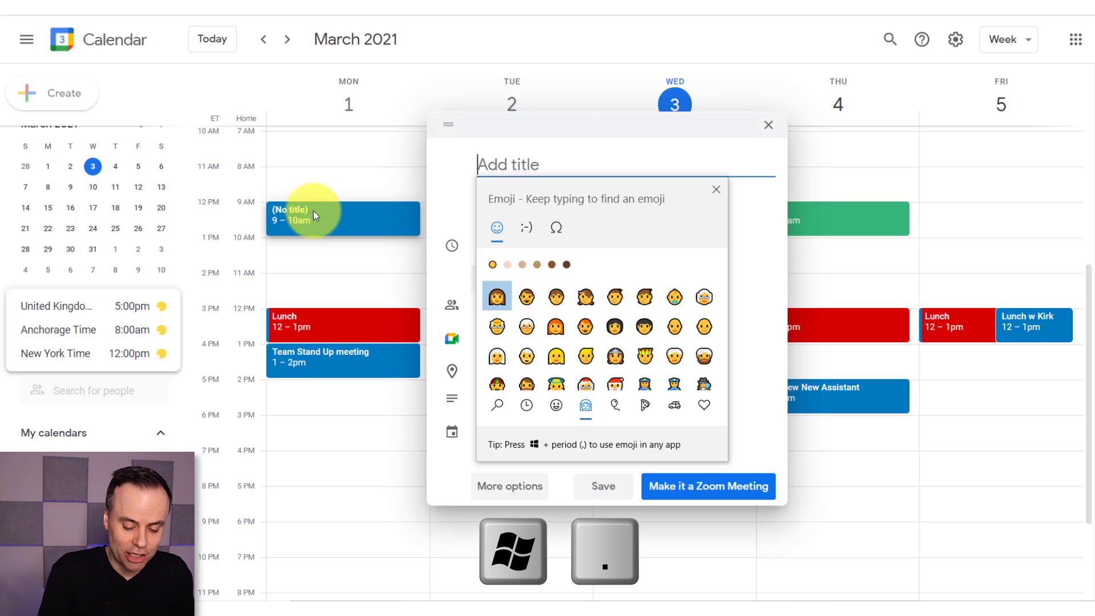
{"action": "type", "text": "lap"}
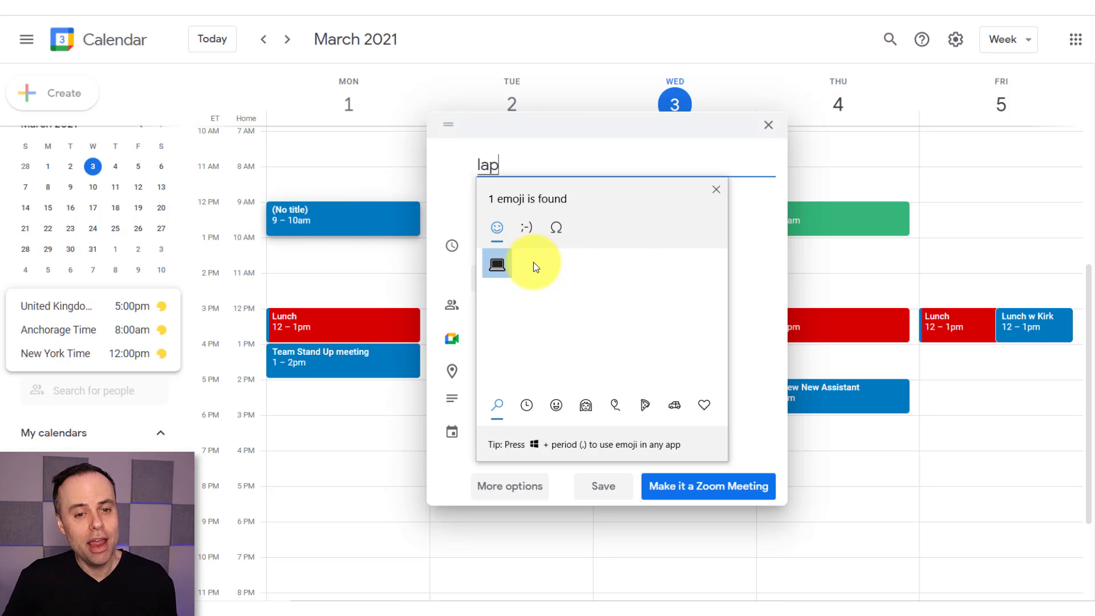
{"action": "left_click", "coordinate": [498, 265]}
{"action": "left_click", "coordinate": [739, 189]}
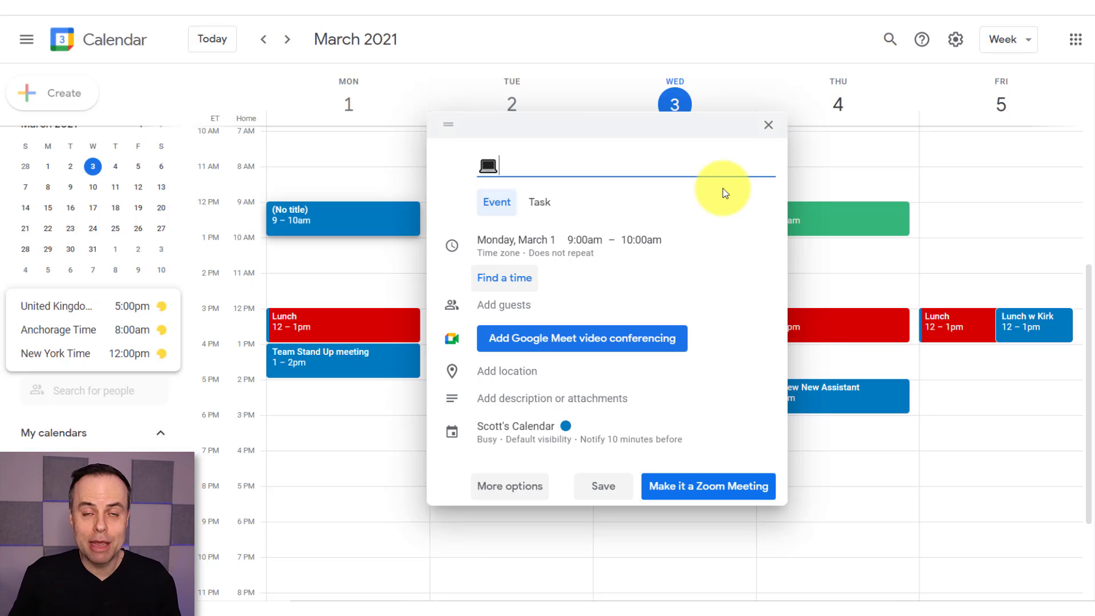
- Add "Focused Work" after the laptop emoji in the title and save the event
{"action": "type", "text": "Focus"}
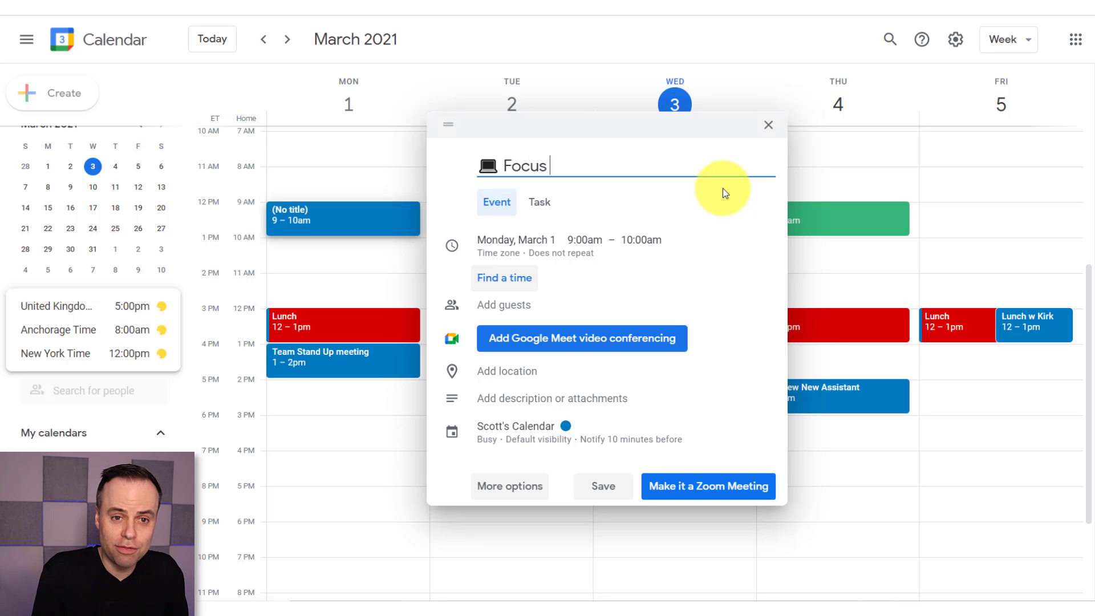
{"action": "type", "text": "ed Work"}
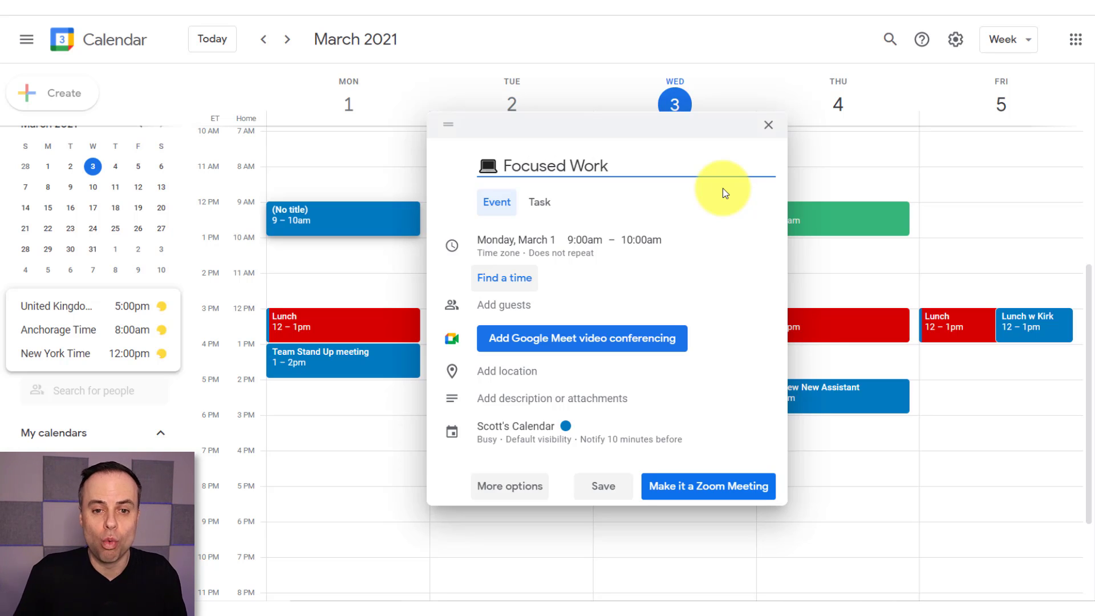
{"action": "left_click", "coordinate": [604, 486]}
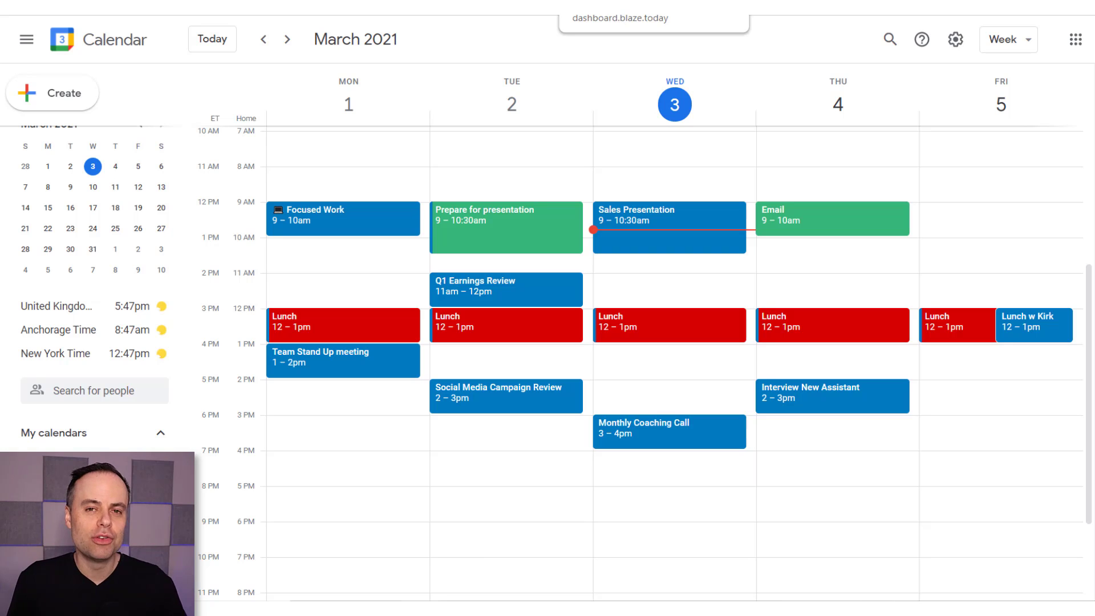
- Switch to Text Blaze, view the content of the Trello reply snippet, and return to the welcome page
{"action": "left_click", "coordinate": [627, 5]}
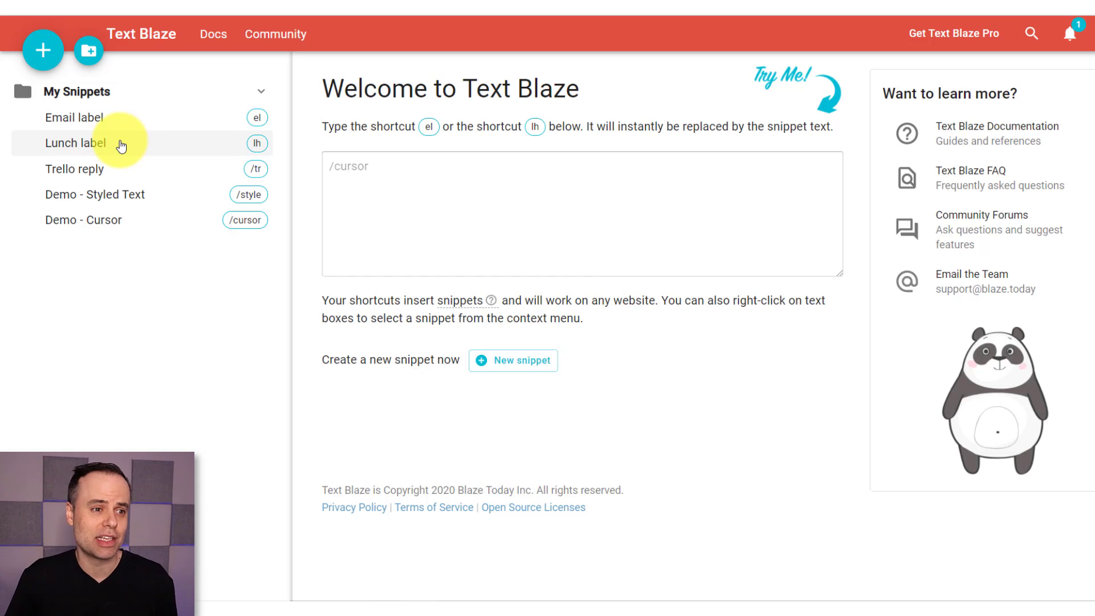
{"action": "left_click", "coordinate": [118, 169]}
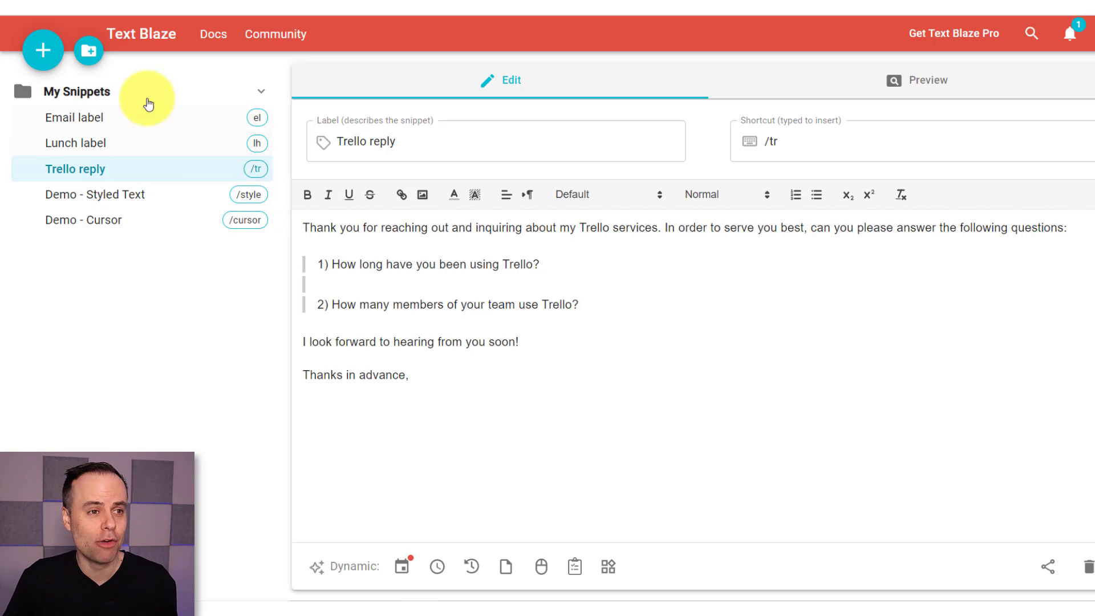
{"action": "left_click", "coordinate": [142, 34]}
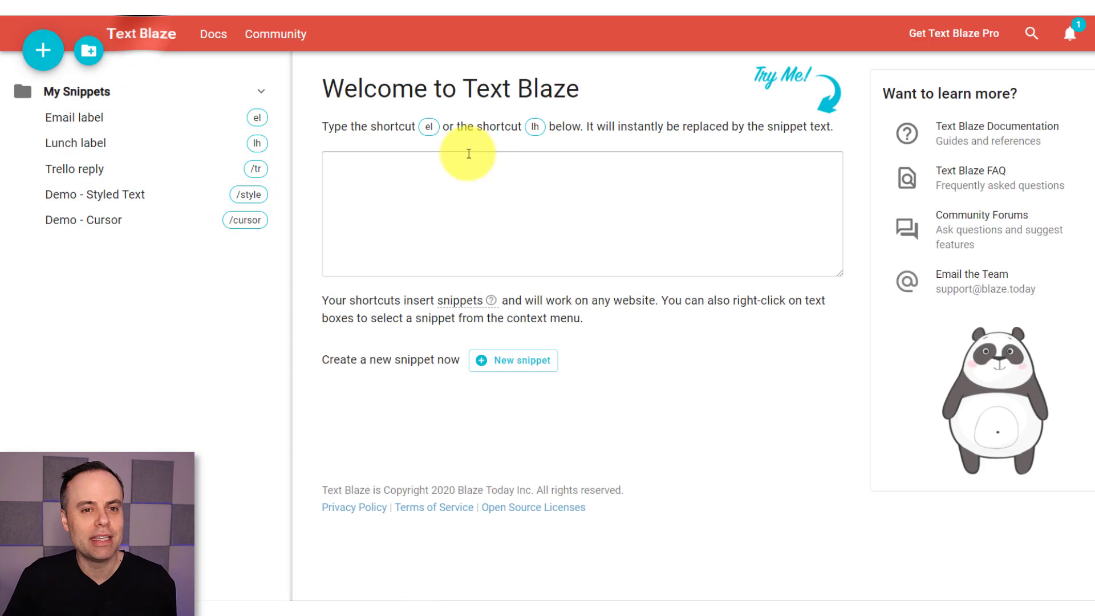
- Test the Trello reply snippet in the welcome page's try-out box using its shortcut /tr, and review the inserted text
{"action": "left_click", "coordinate": [391, 174]}
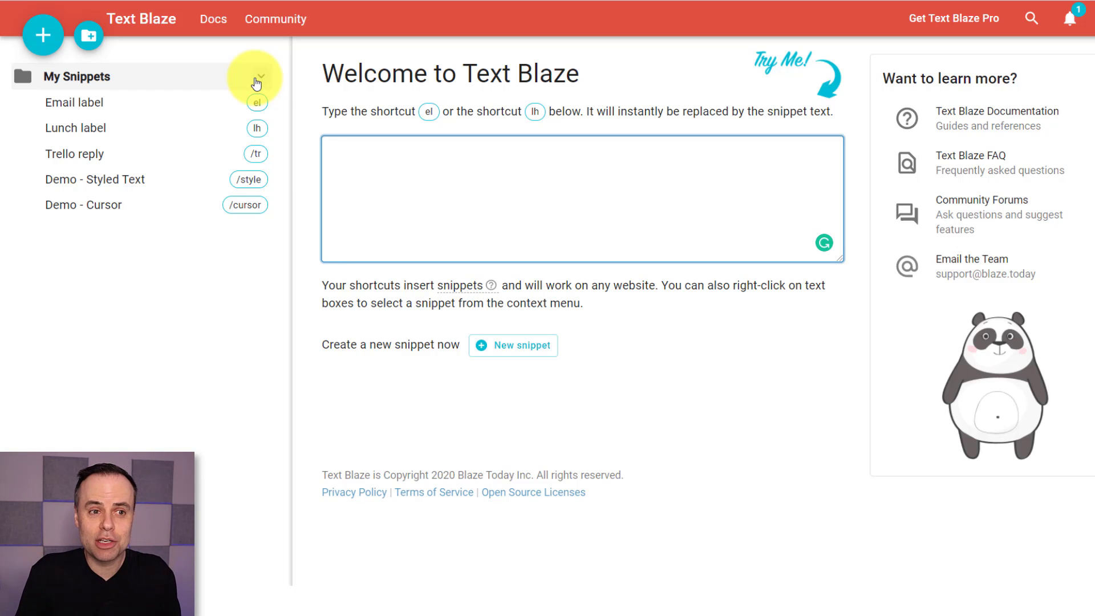
{"action": "type", "text": "/tr"}
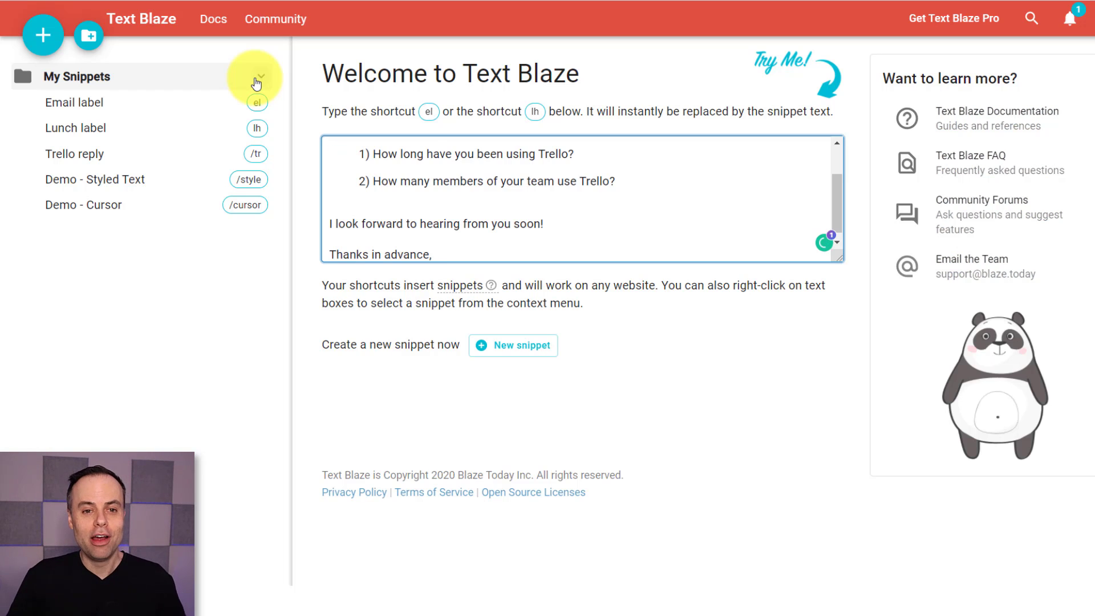
{"action": "scroll", "coordinate": [697, 224], "scroll_direction": "up", "scroll_amount": 2}
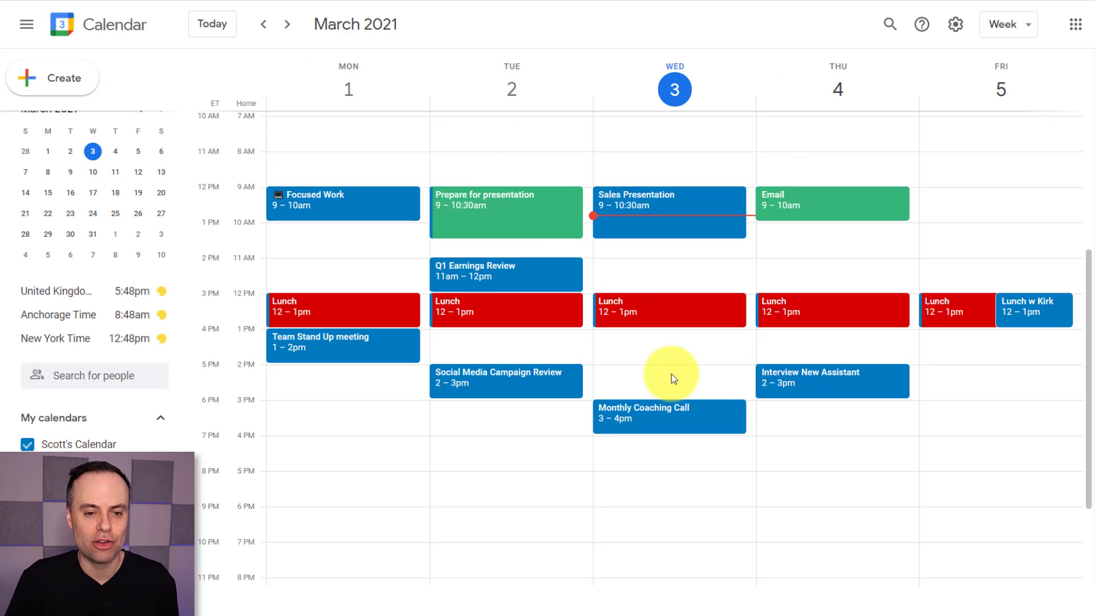
- In Google Calendar, create and save an event on Wednesday, March 3, 2–3pm, titled "📧 EMAIL" using the Email label snippet
{"action": "left_click", "coordinate": [637, 373]}
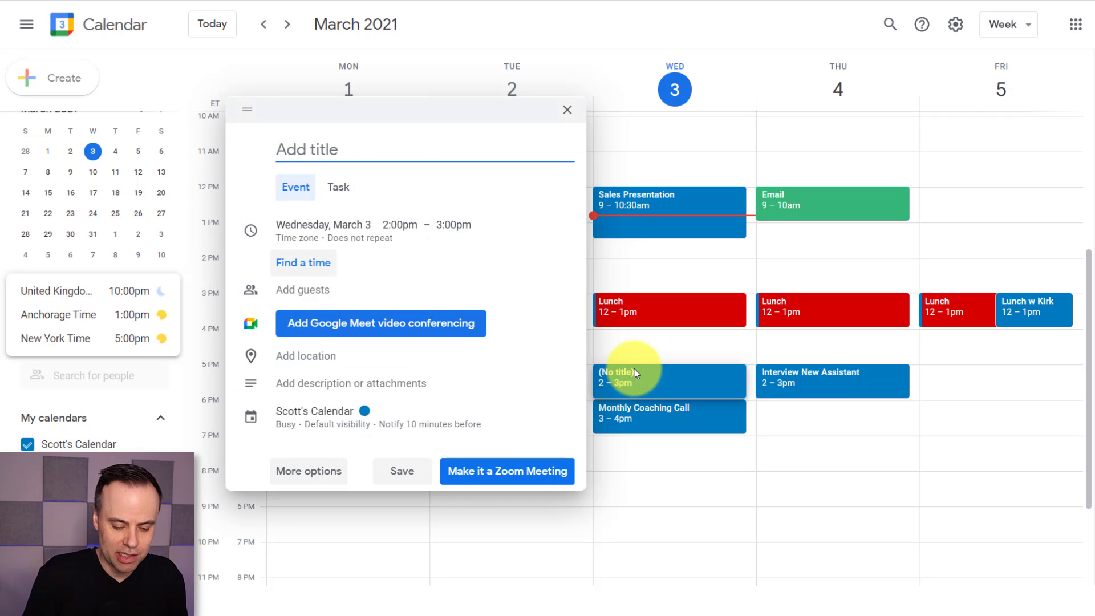
{"action": "type", "text": "📧 EMAIL"}
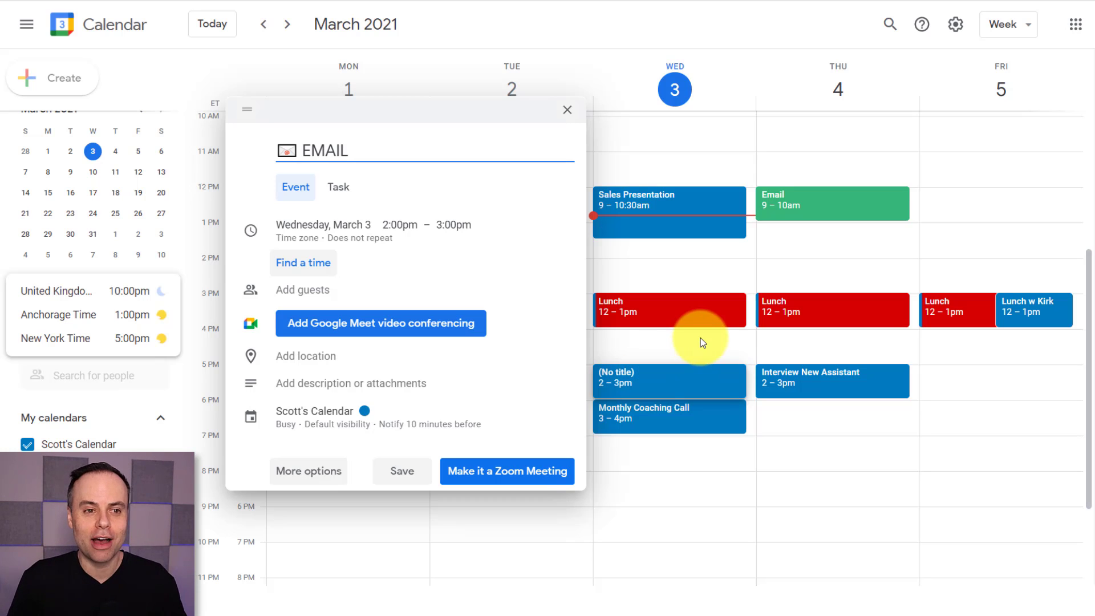
{"action": "left_click", "coordinate": [402, 471]}
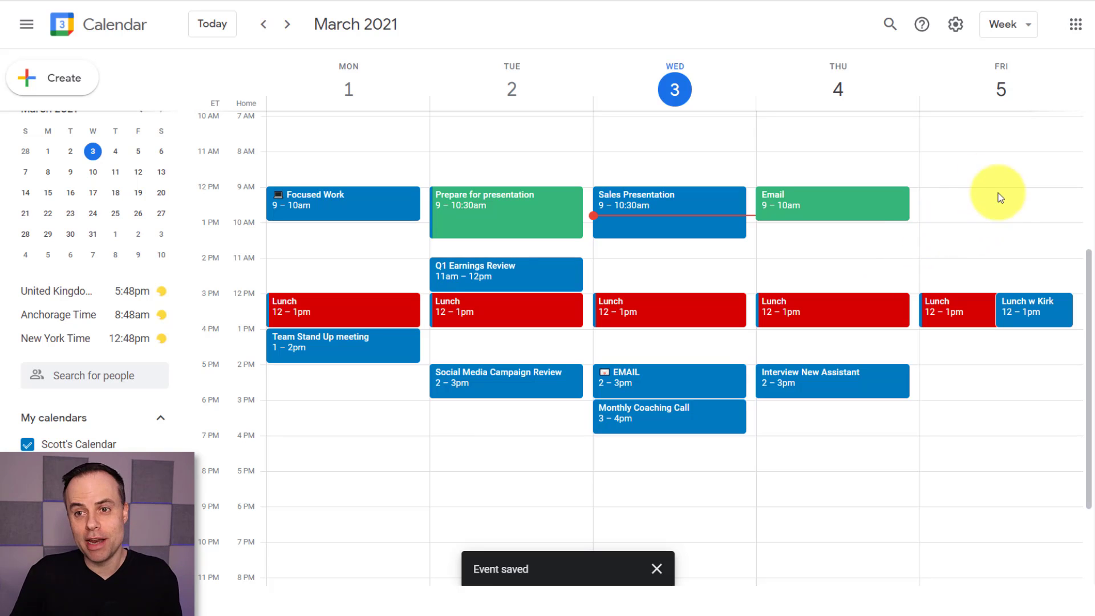
- Create and save an event on Friday, March 5, 9–10am, titled "📧 EMAIL" using the Email label snippet
{"action": "left_click", "coordinate": [962, 197]}
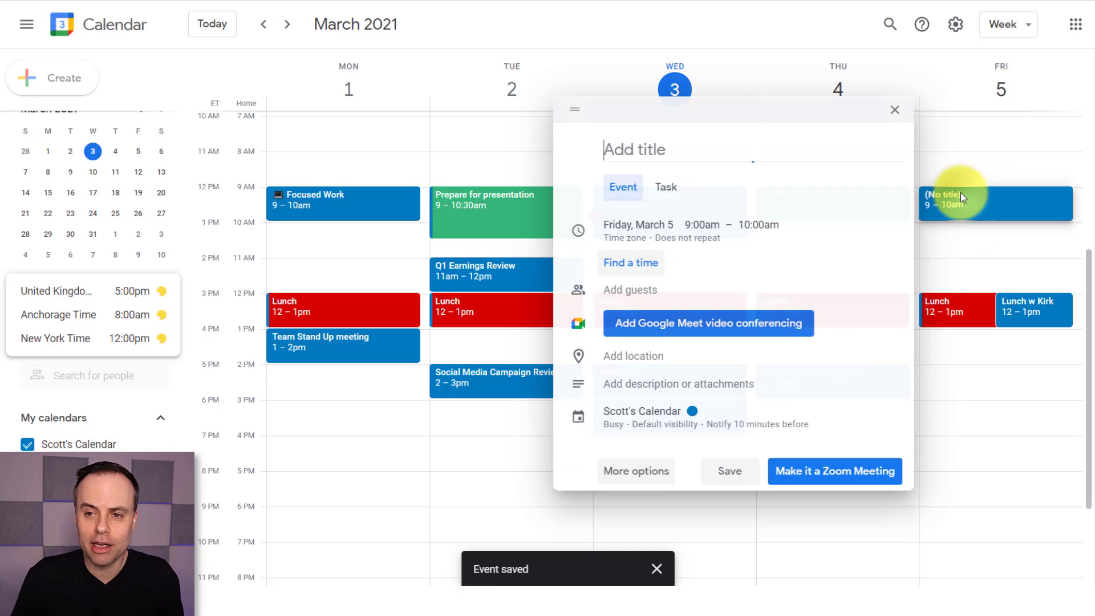
{"action": "type", "text": "em"}
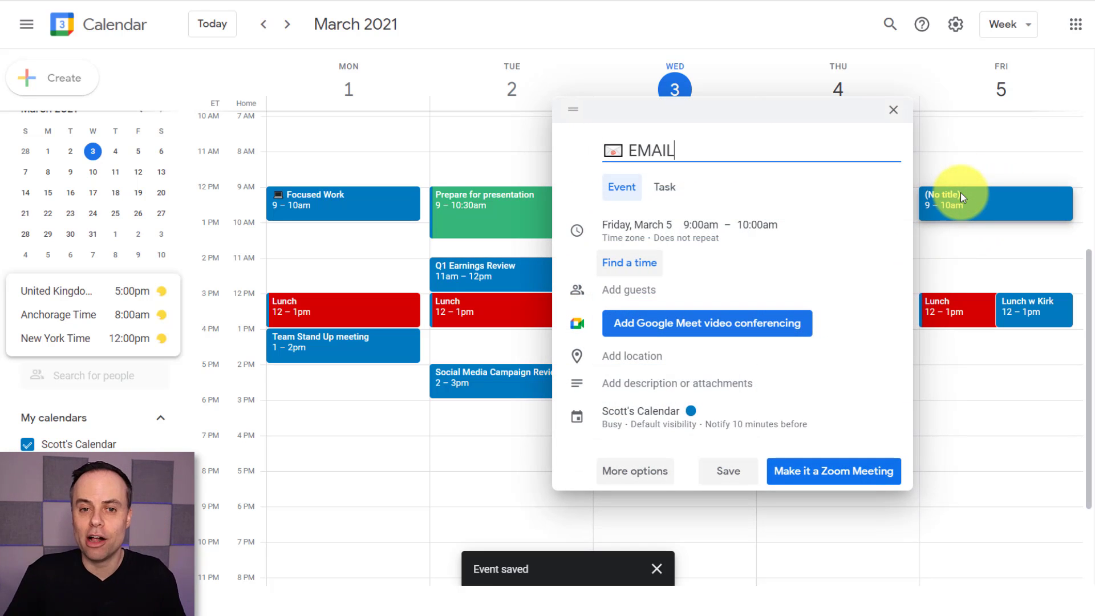
{"action": "key", "text": "Return"}
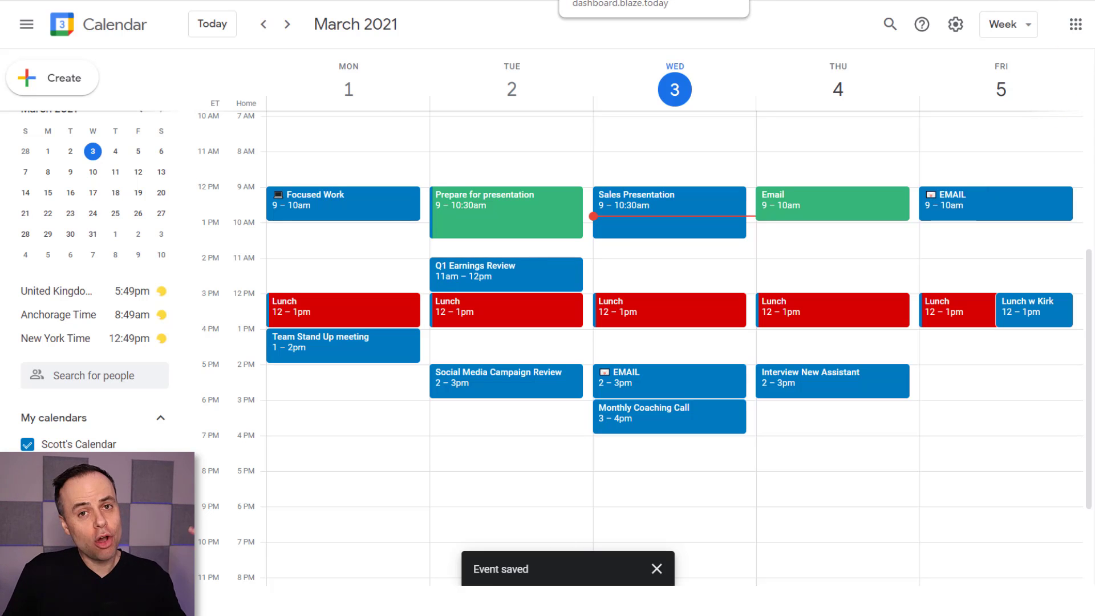
- Switch to Text Blaze and create a new snippet labeled "Exercise" with the shortcut /ex
{"action": "left_click", "coordinate": [616, 0]}
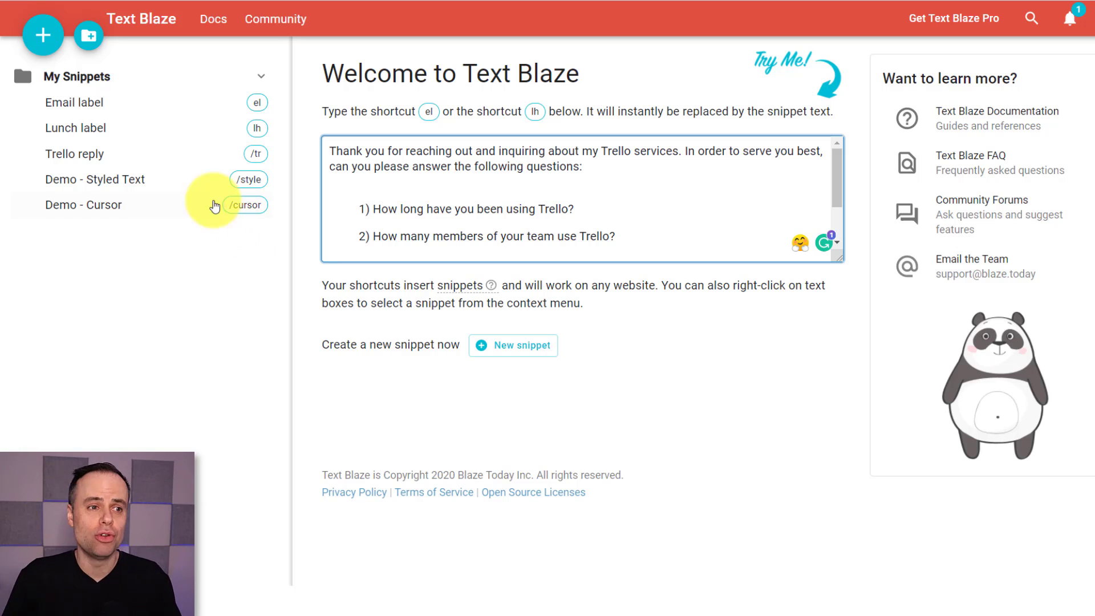
{"action": "left_click", "coordinate": [46, 37]}
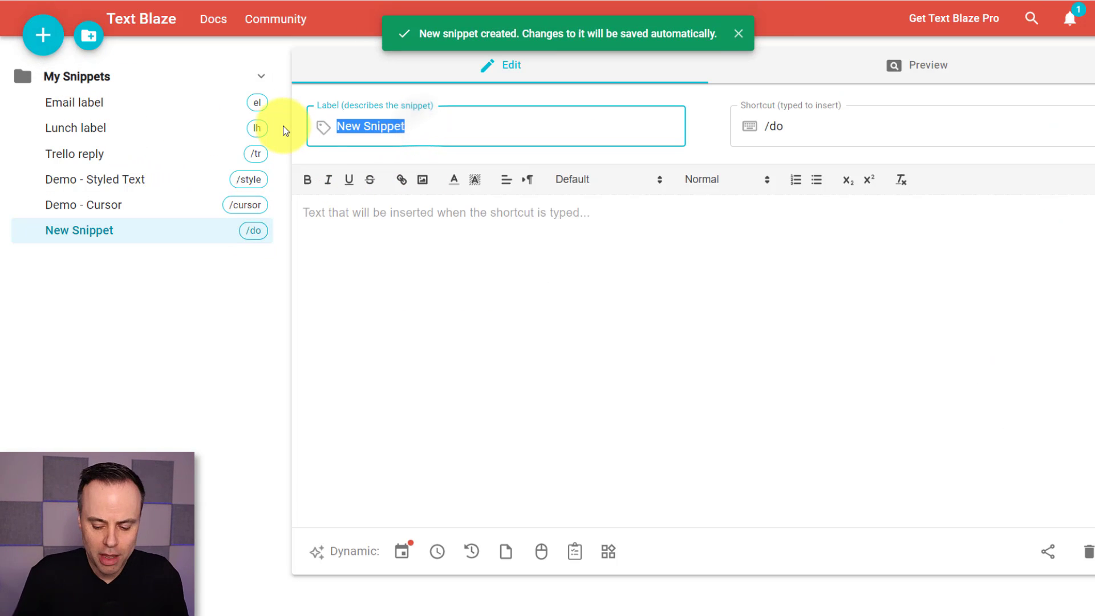
{"action": "type", "text": "Exercise"}
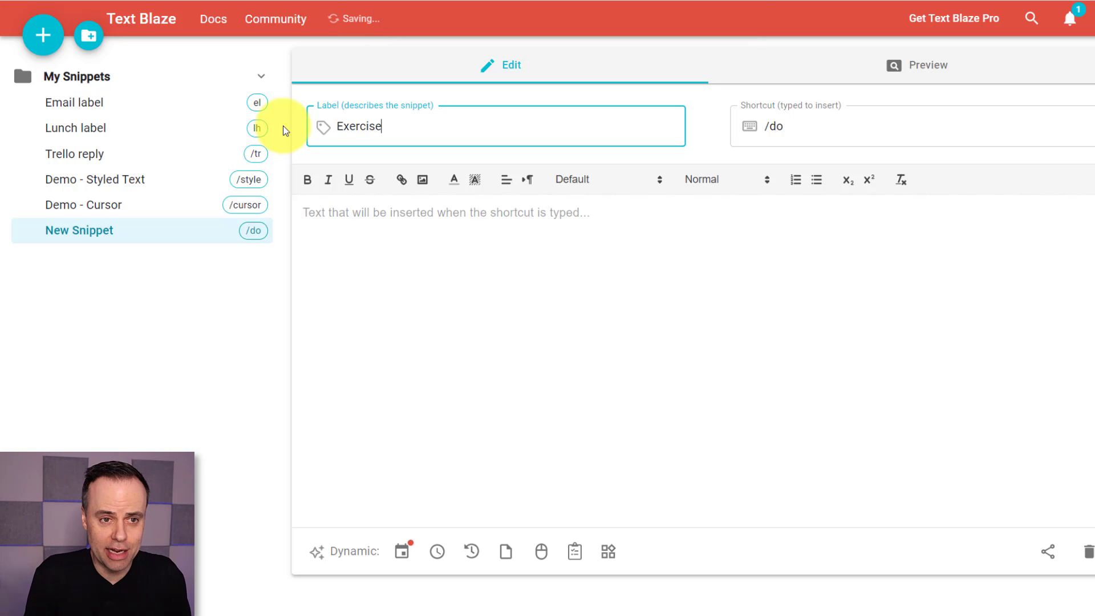
{"action": "left_click", "coordinate": [832, 128]}
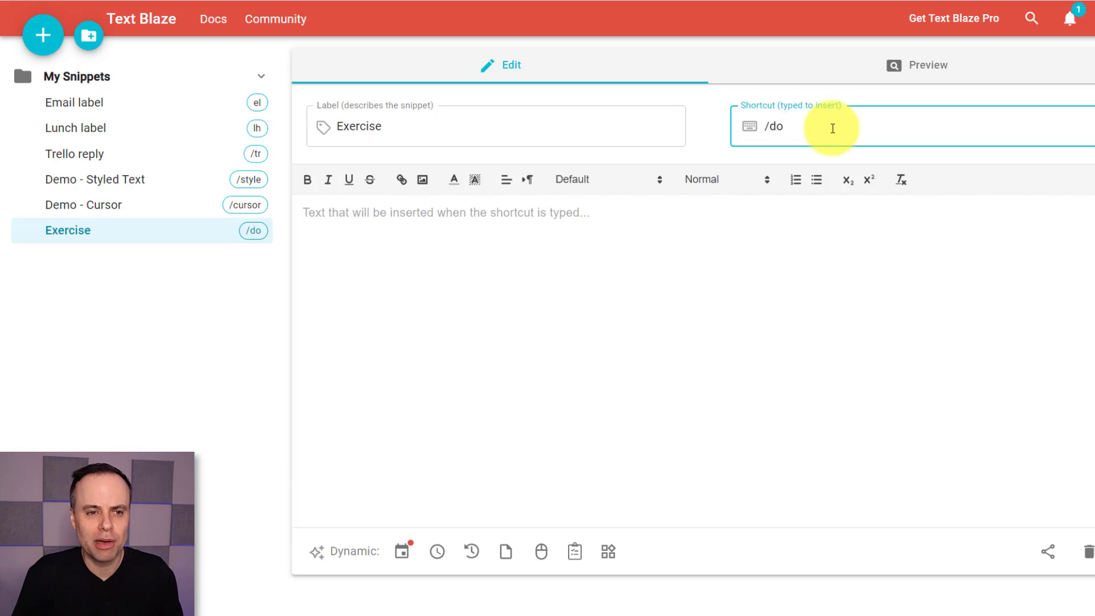
{"action": "key", "text": "BackSpace"}
{"action": "key", "text": "BackSpace"}
{"action": "type", "text": "ex"}
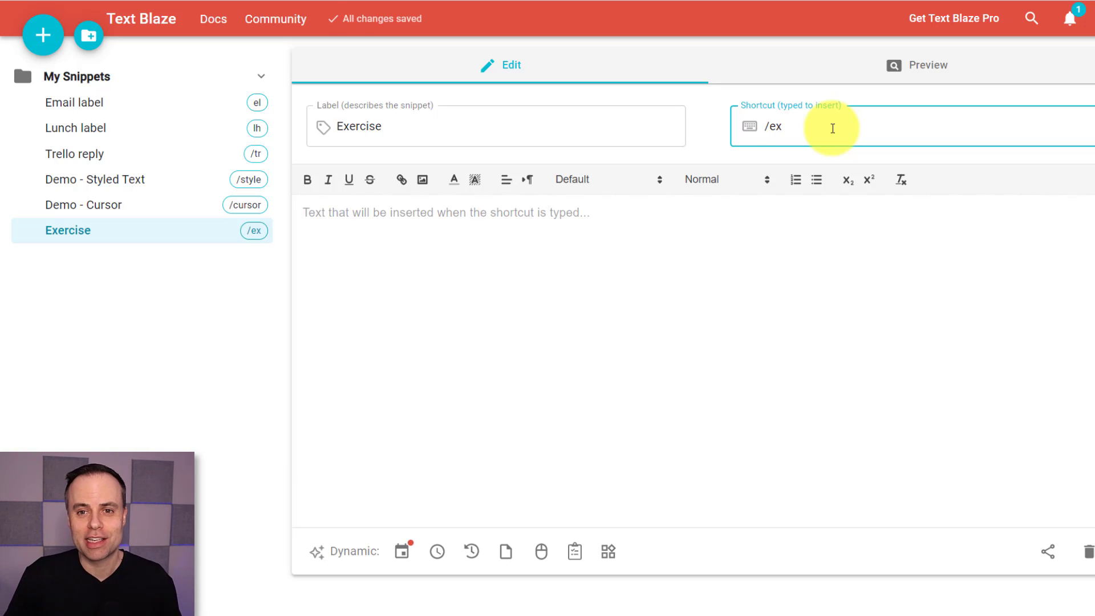
- Set the Exercise snippet's text to the second running-person emoji found for "run", followed by "EXERCISE"
{"action": "left_click", "coordinate": [399, 213]}
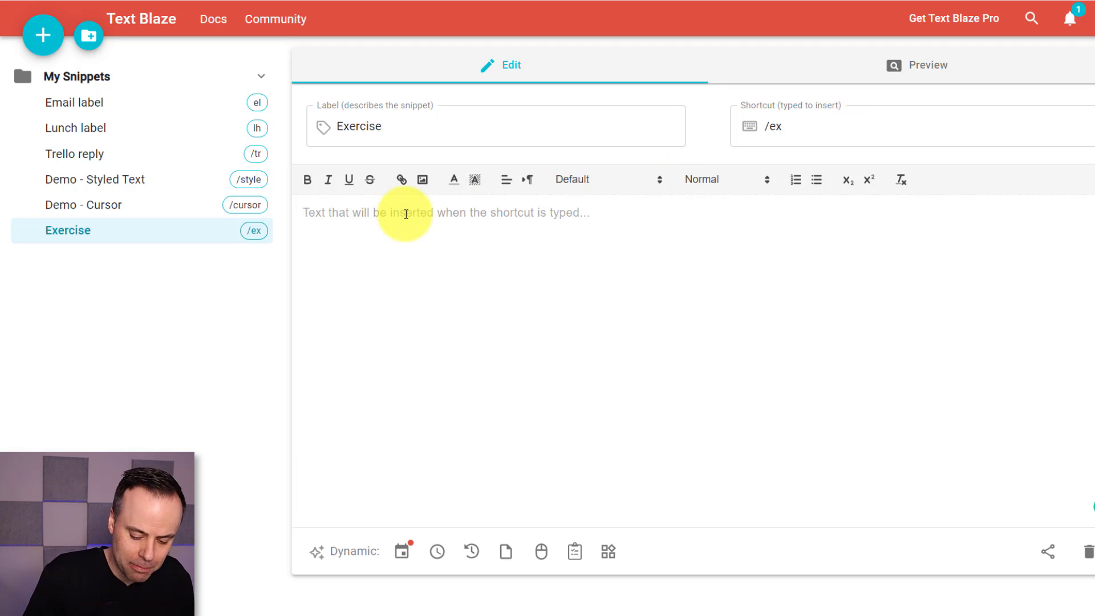
{"action": "key", "text": "super+period"}
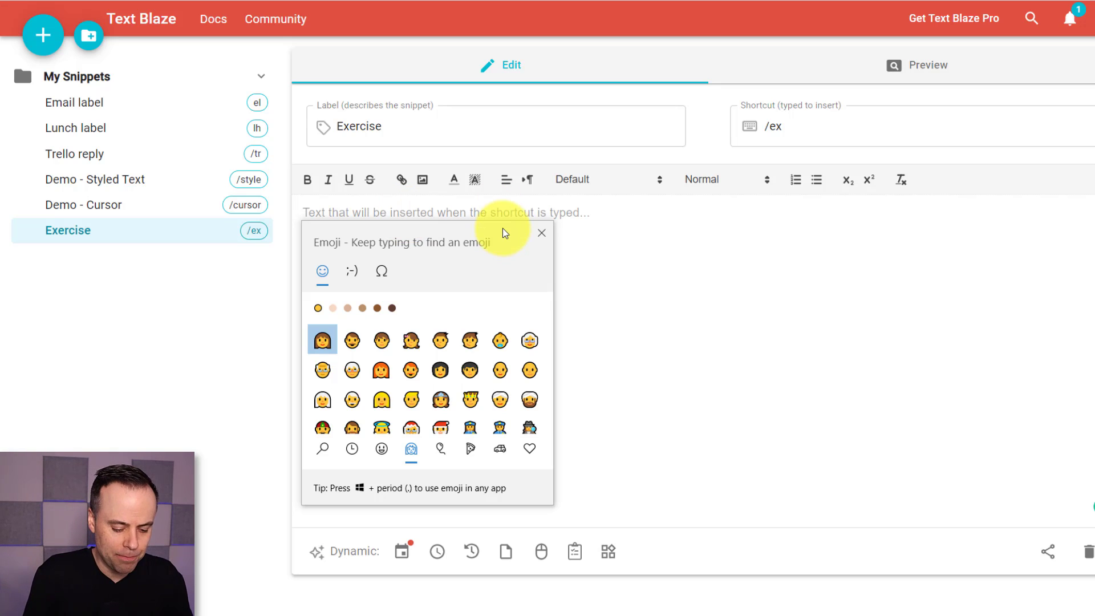
{"action": "type", "text": "run"}
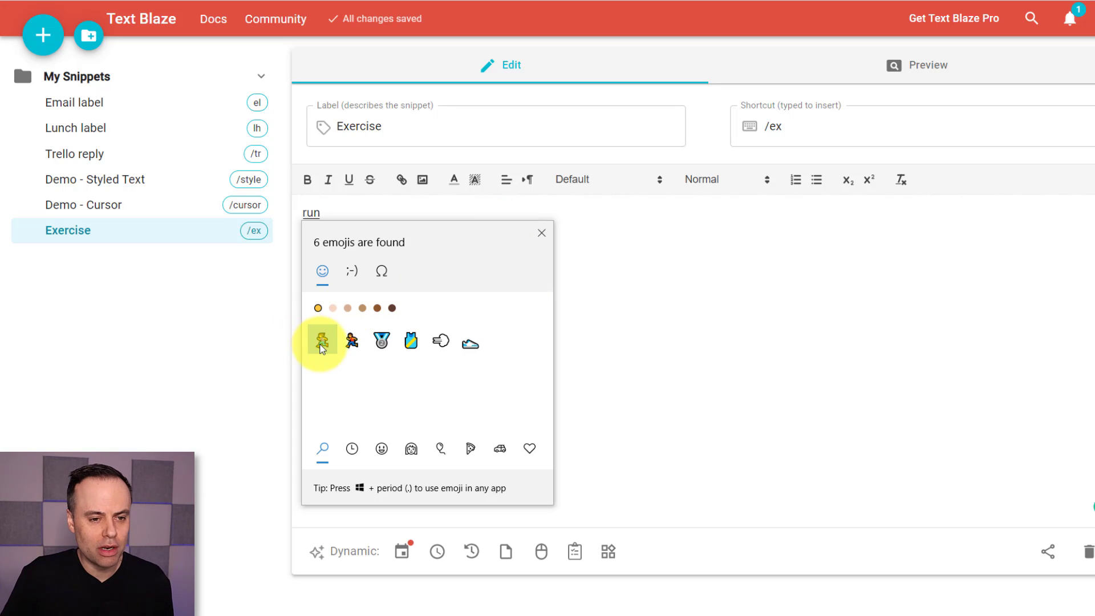
{"action": "left_click", "coordinate": [345, 340]}
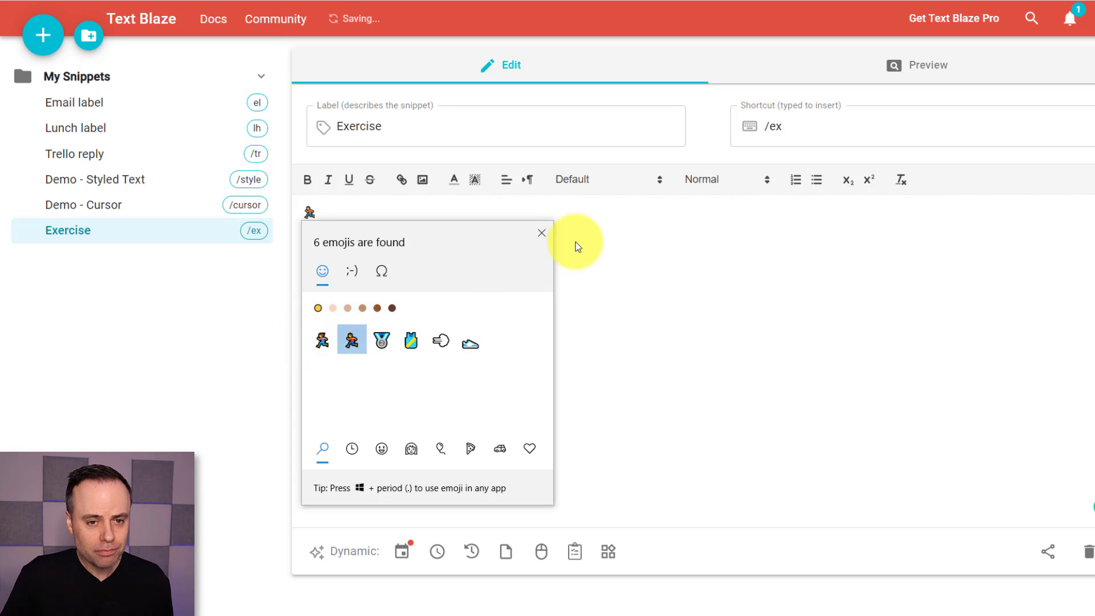
{"action": "left_click", "coordinate": [543, 231]}
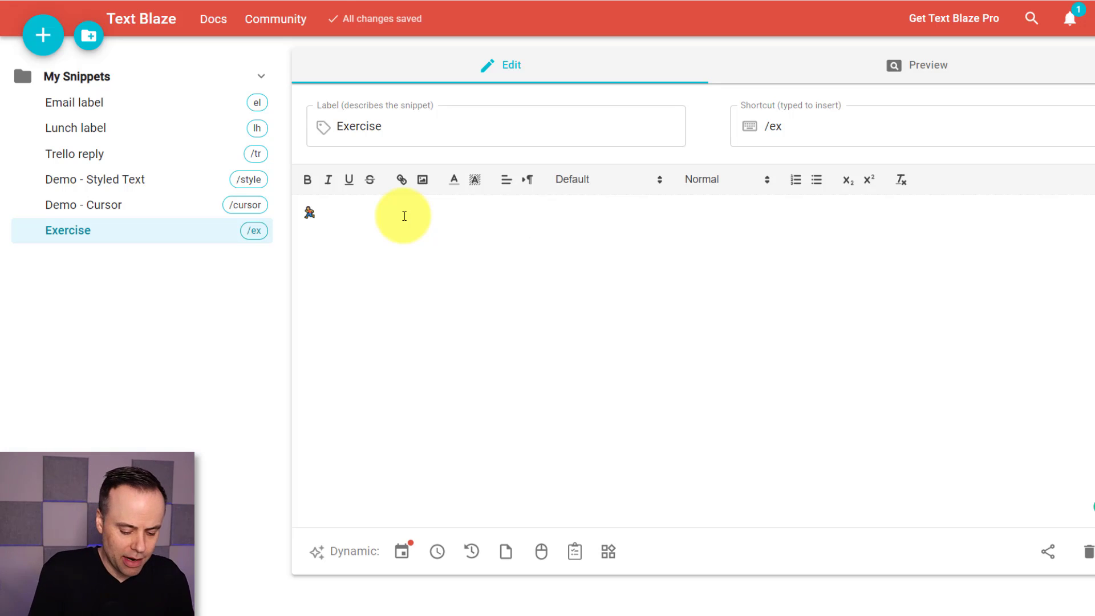
{"action": "type", "text": "Ex"}
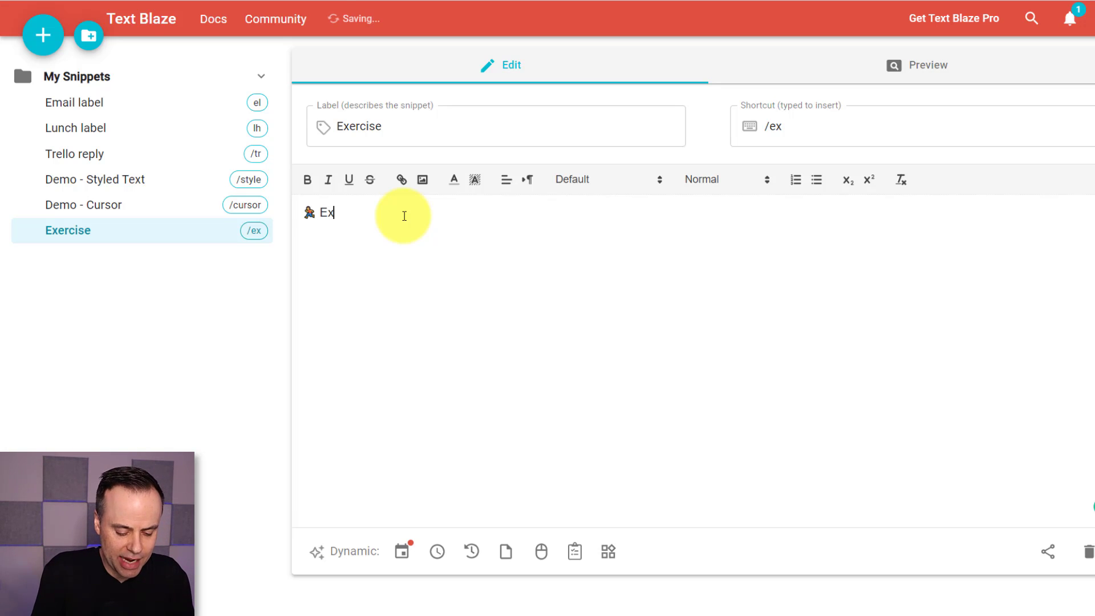
{"action": "key", "text": "BackSpace"}
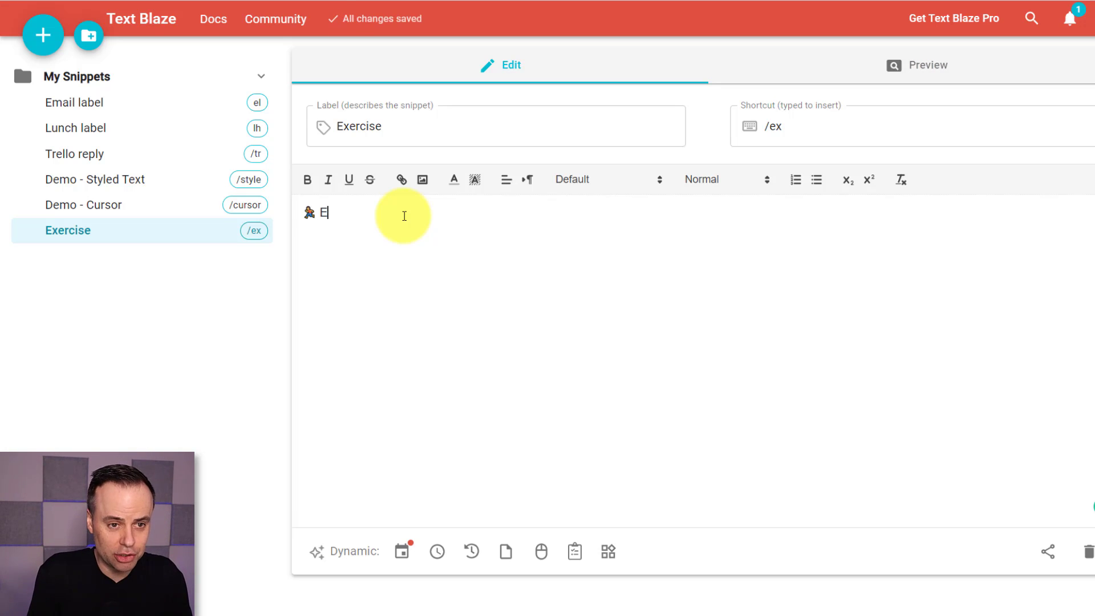
{"action": "type", "text": "XERCISE"}
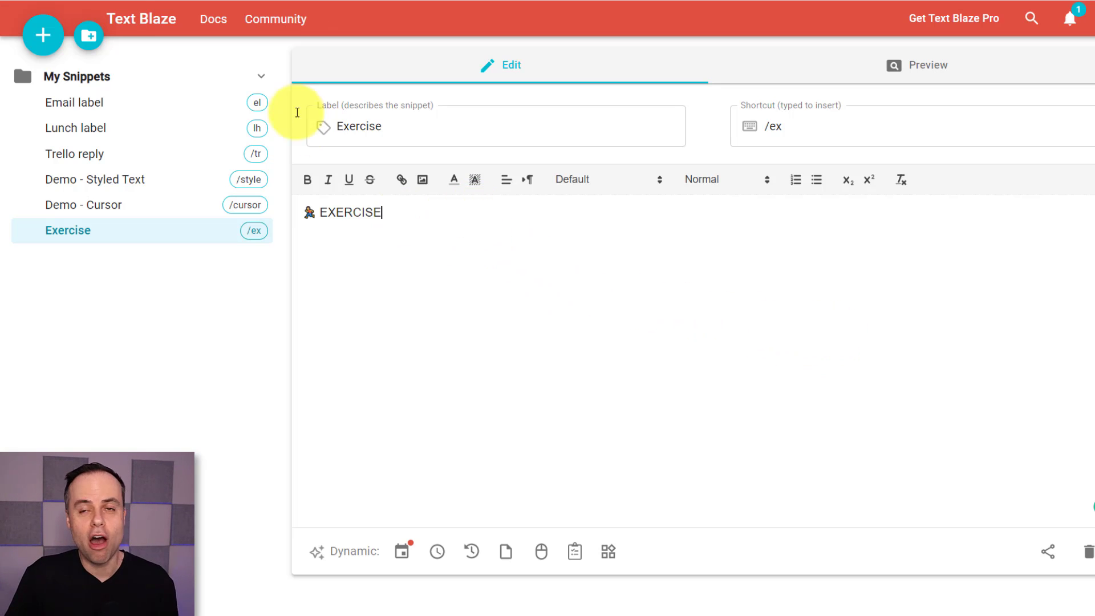
- Test the Exercise snippet's /ex shortcut in the practice text box on Text Blaze's welcome page
{"action": "left_click", "coordinate": [141, 19]}
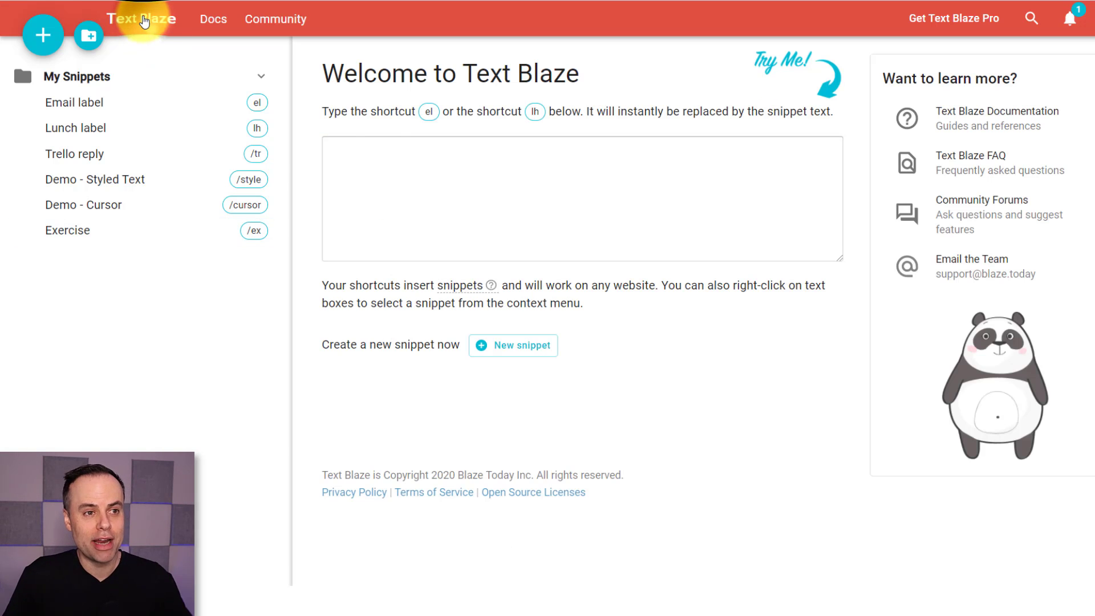
{"action": "left_click", "coordinate": [375, 154]}
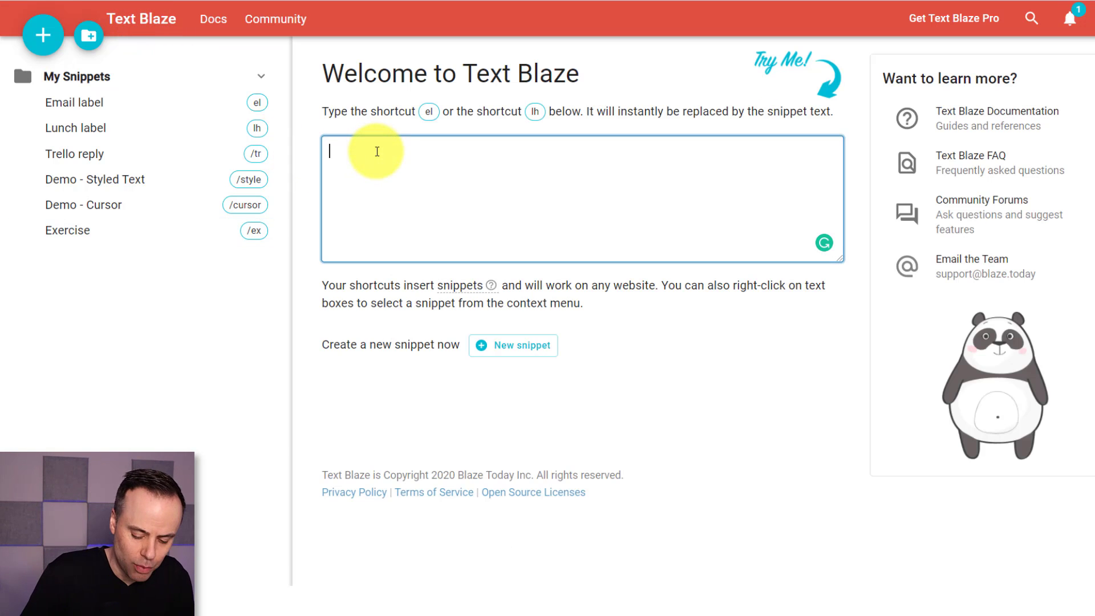
{"action": "type", "text": "/E"}
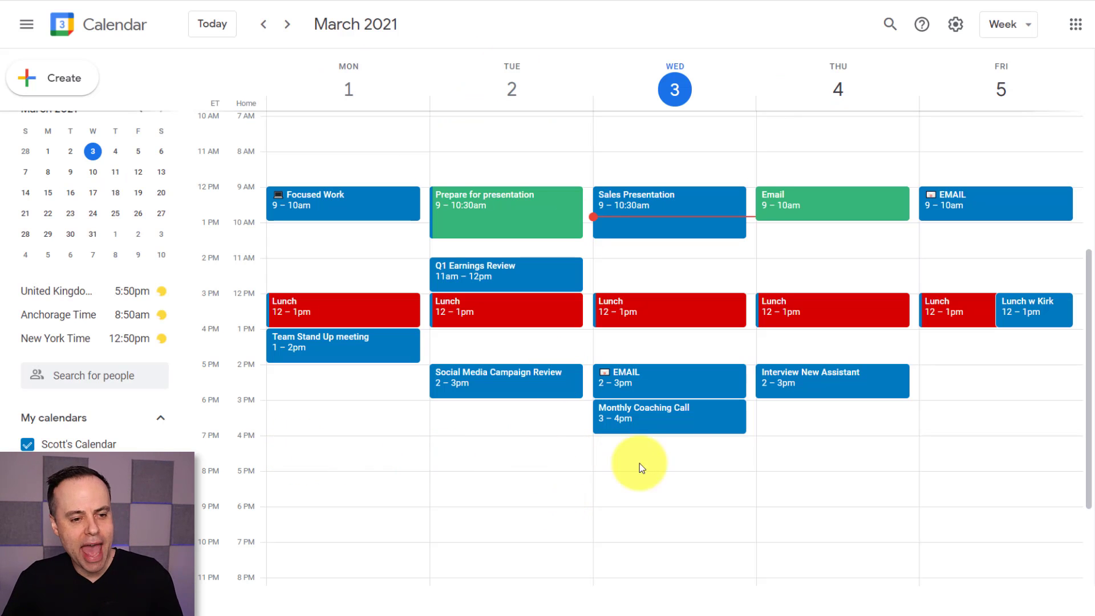
- In Google Calendar, create and save a daily repeating event starting Monday, March 1, 4–5pm, titled "🏃 EXERCISE" using the Exercise snippet
{"action": "left_click", "coordinate": [303, 443]}
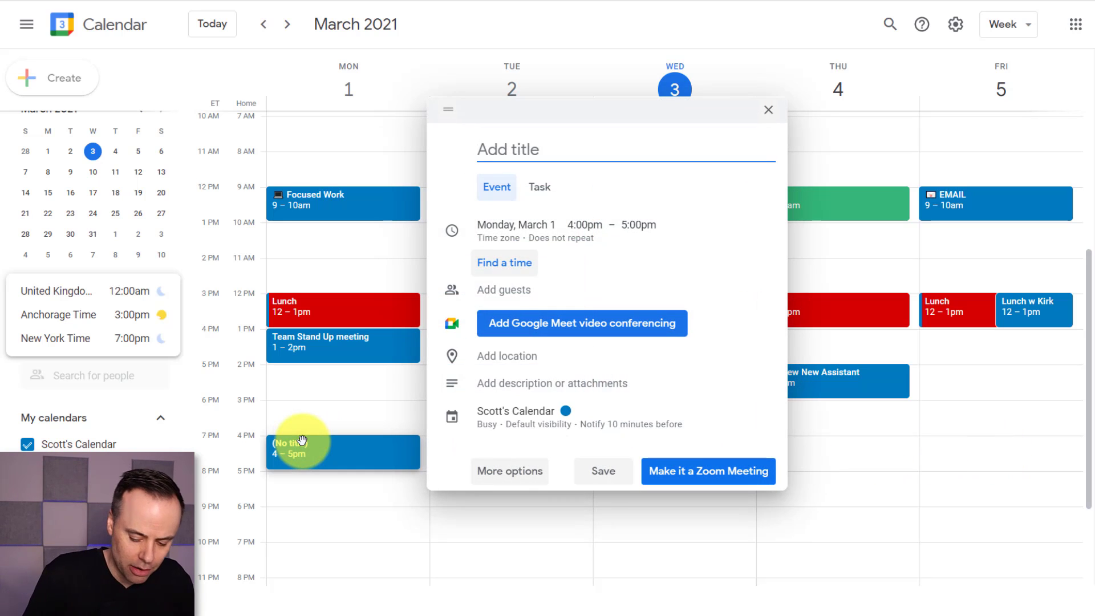
{"action": "type", "text": "🏃 EXERCISE"}
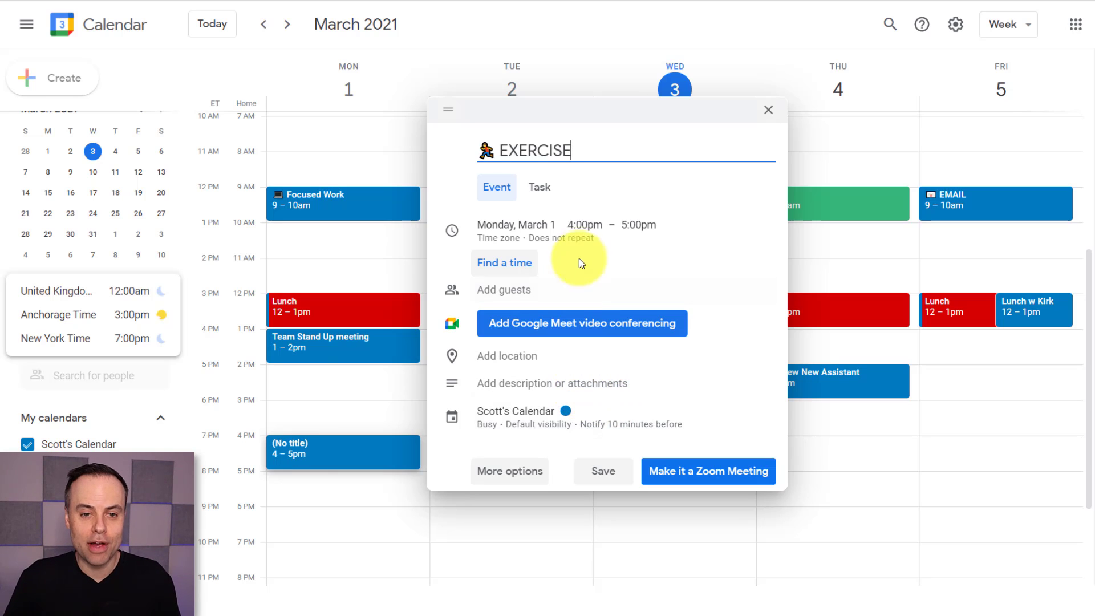
{"action": "left_click", "coordinate": [548, 225]}
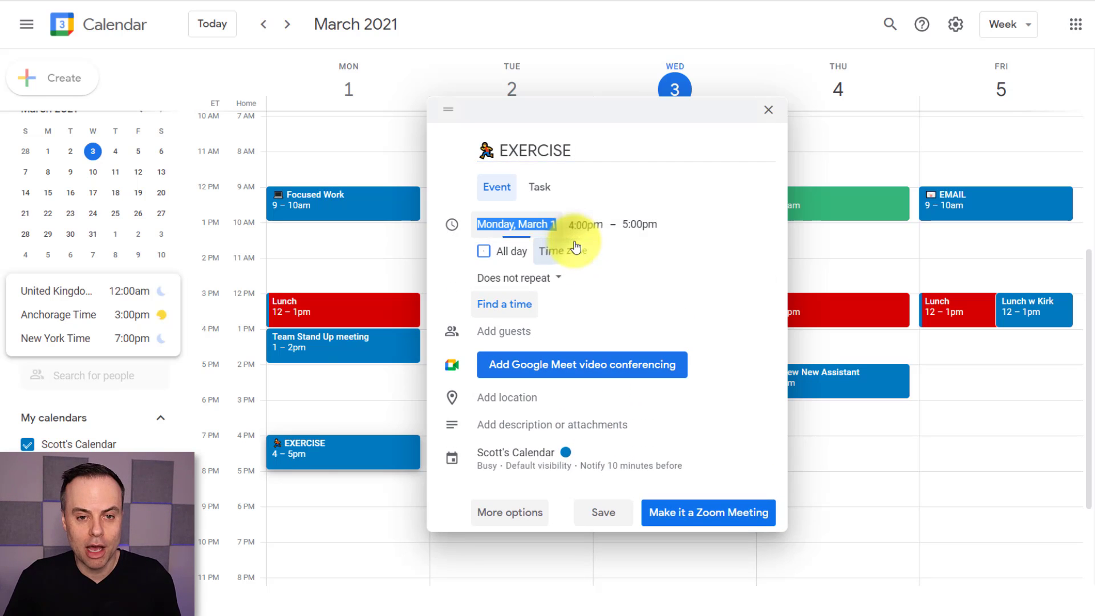
{"action": "left_click", "coordinate": [559, 278]}
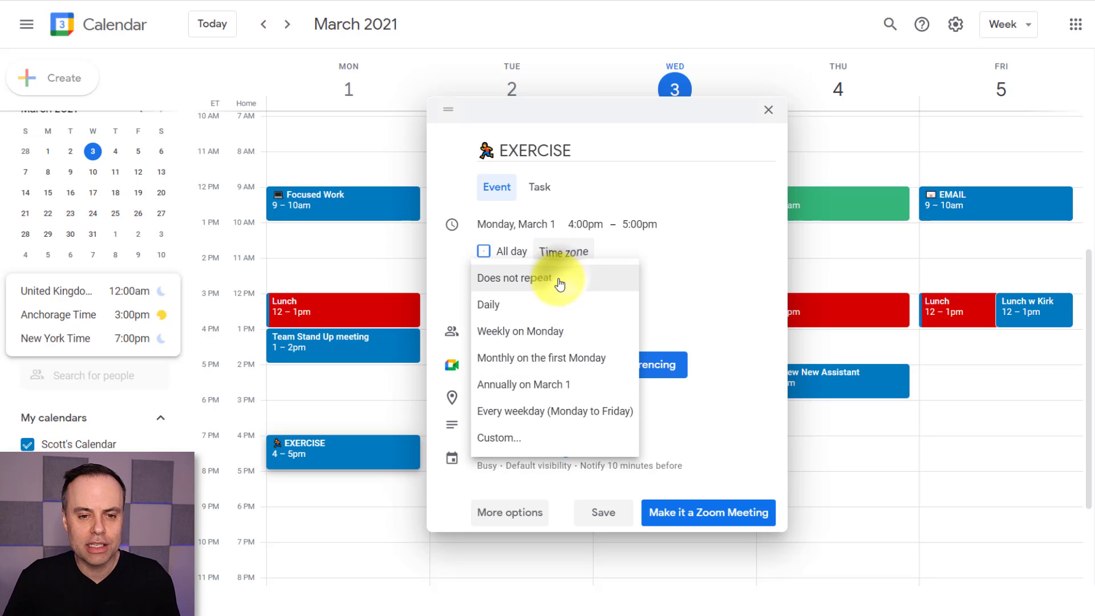
{"action": "left_click", "coordinate": [532, 306]}
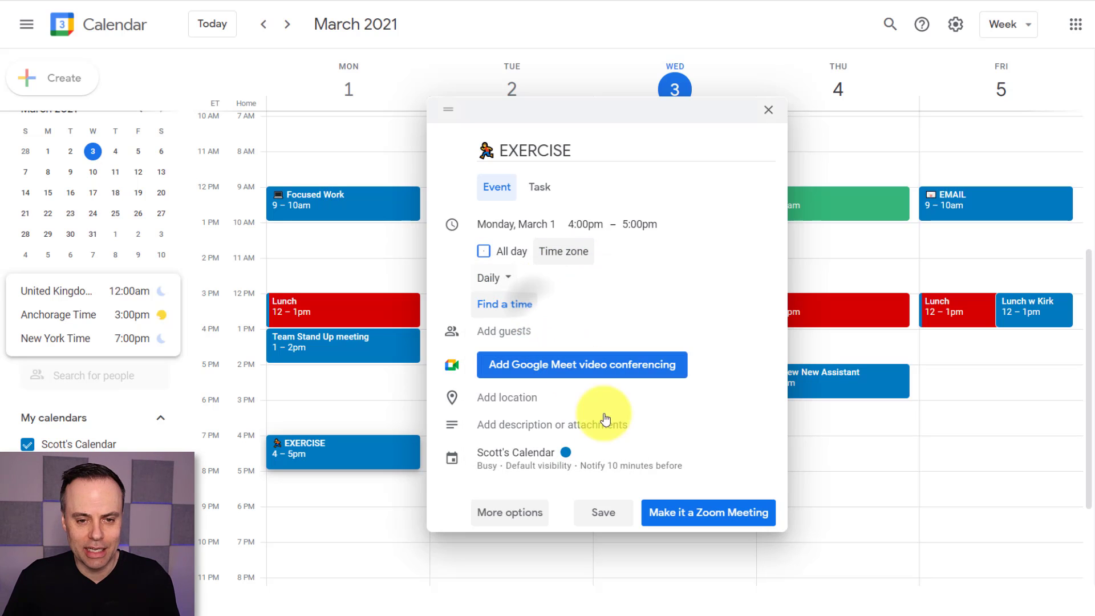
{"action": "left_click", "coordinate": [604, 512]}
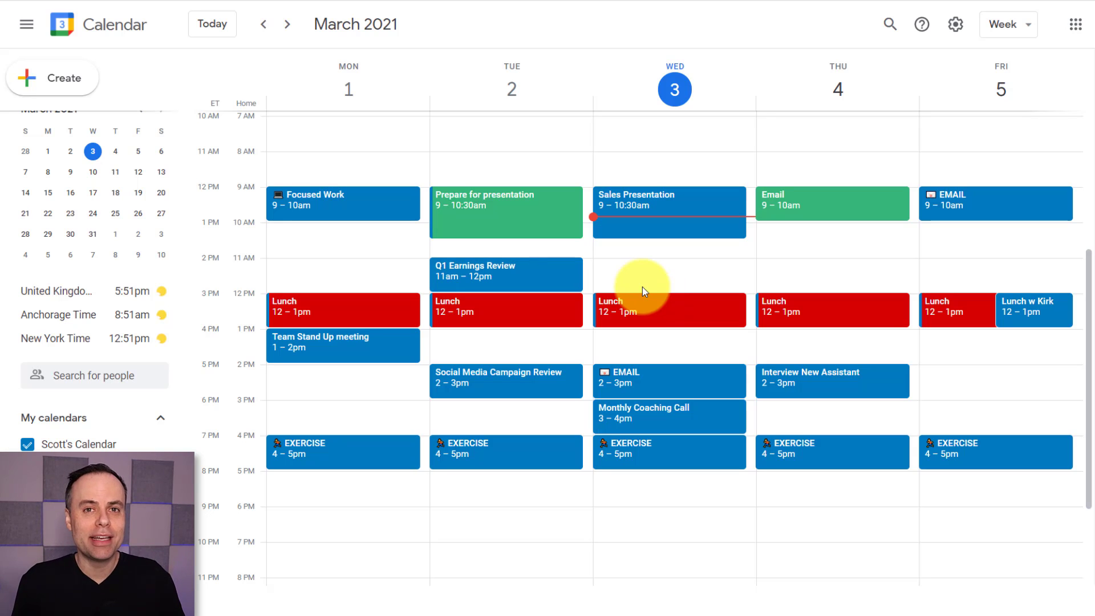
- Open the full details page for a new blank event and close it without saving
{"action": "key", "text": "c"}
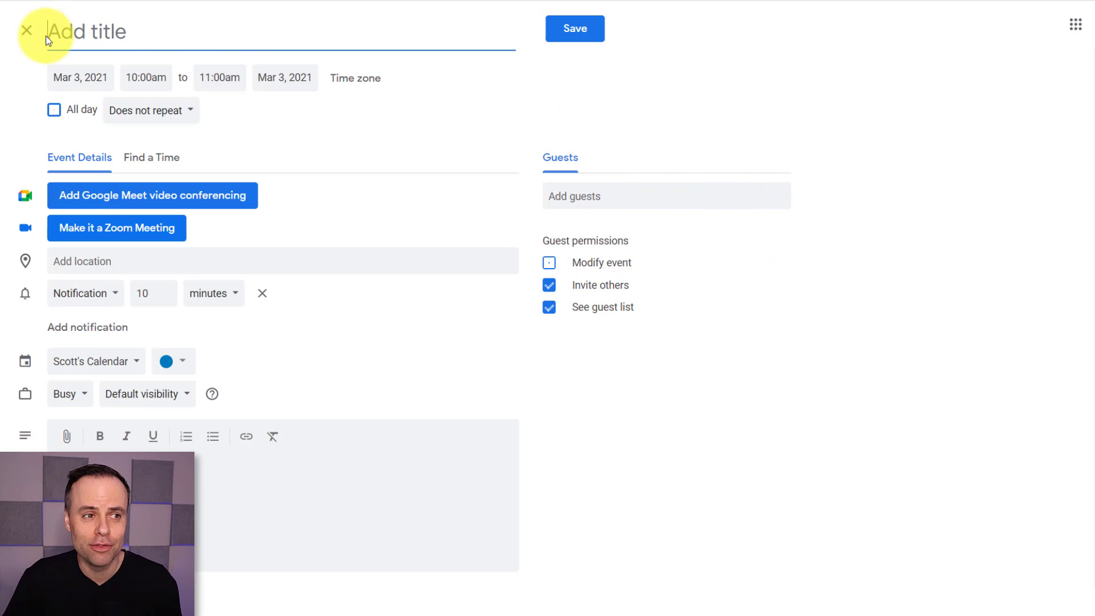
{"action": "left_click", "coordinate": [28, 32]}
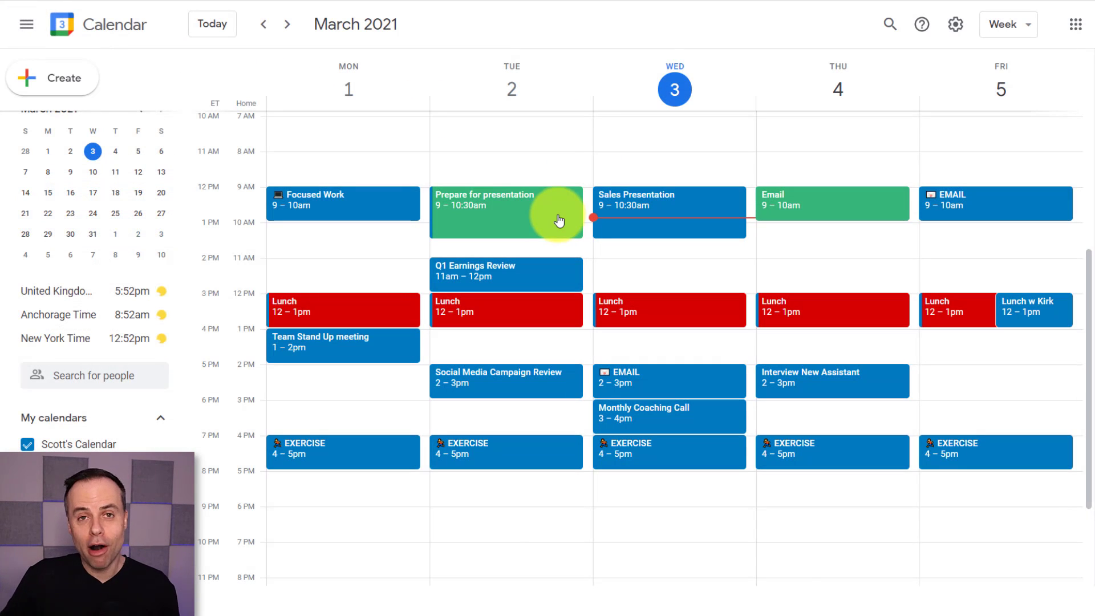